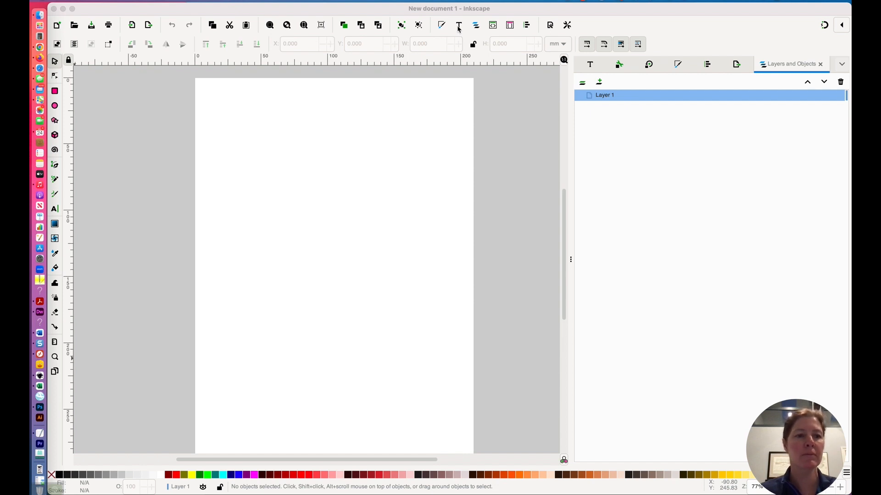
- Add a capital J text object to the page with the Text tool
click(55, 211)
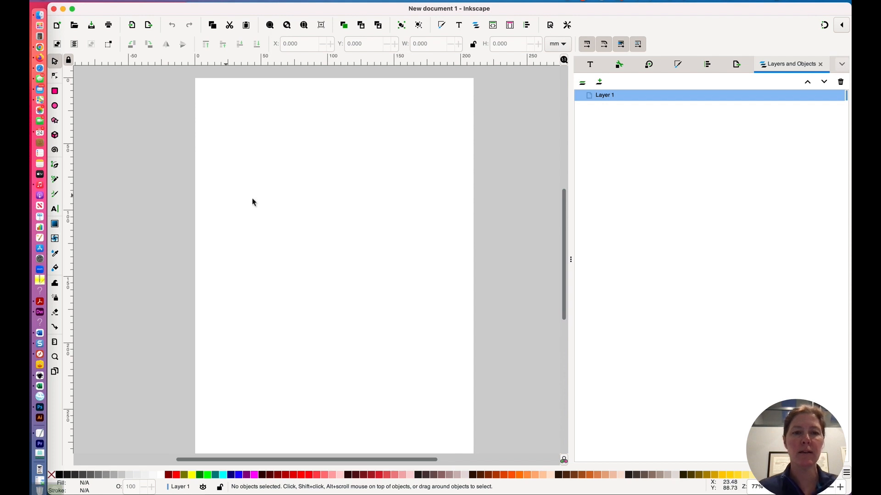
click(54, 208)
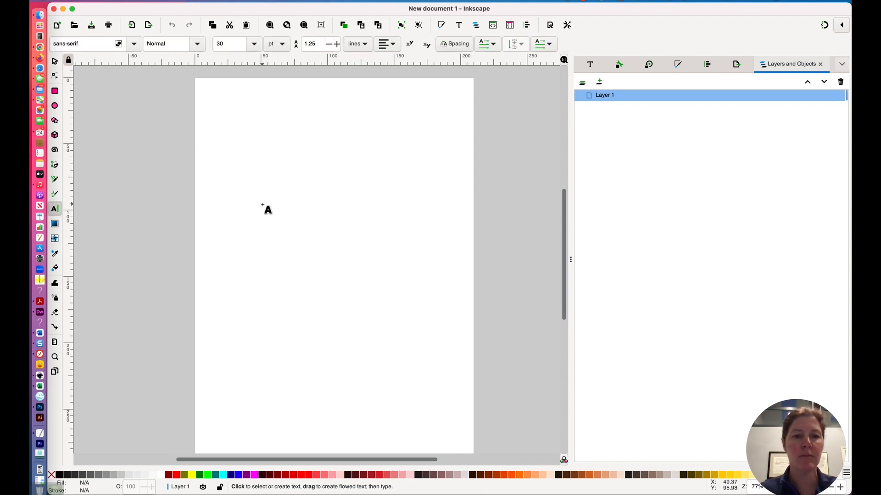
click(262, 204)
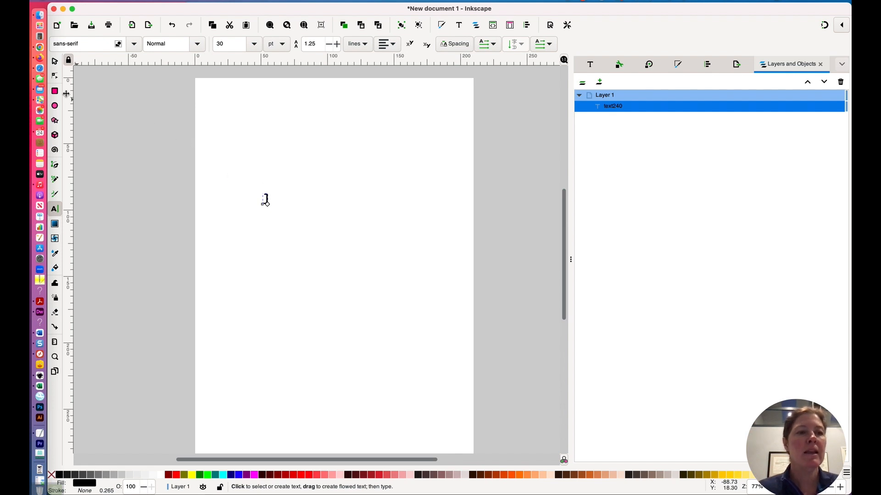
key(F1)
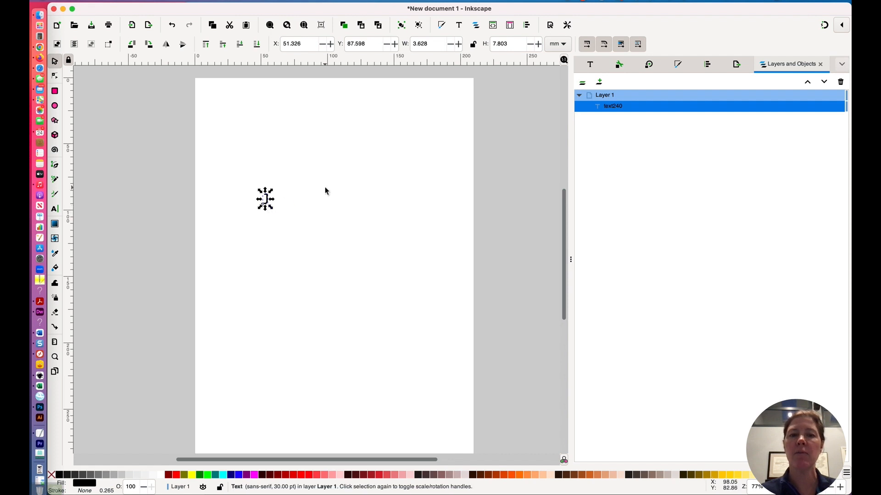
click(590, 64)
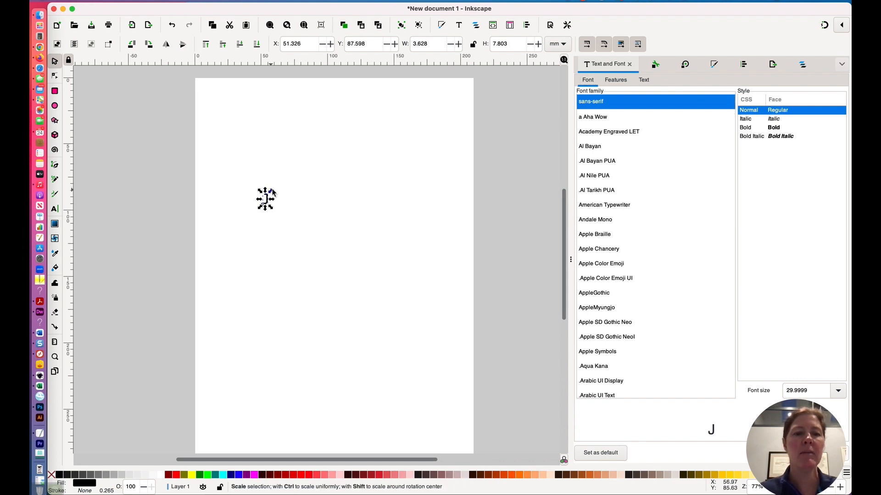
- Scale the J up to about 94 by 97 mm and nudge it toward the page centre
mouse_move(272, 190)
mouse_down()
mouse_move(305, 174)
mouse_move(243, 263)
mouse_up()
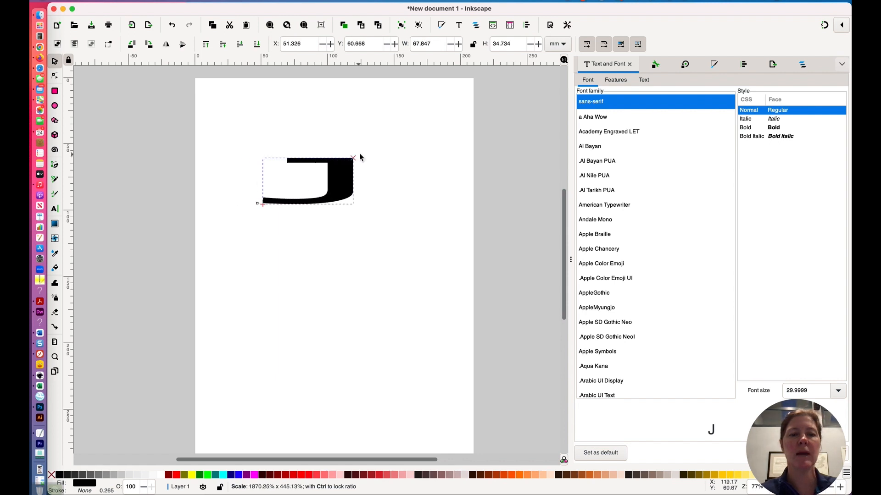
mouse_move(242, 262)
mouse_down()
mouse_move(323, 133)
mouse_move(356, 108)
mouse_move(328, 169)
mouse_move(359, 91)
mouse_move(324, 142)
mouse_move(263, 147)
mouse_move(311, 149)
mouse_move(364, 114)
mouse_move(331, 132)
mouse_up()
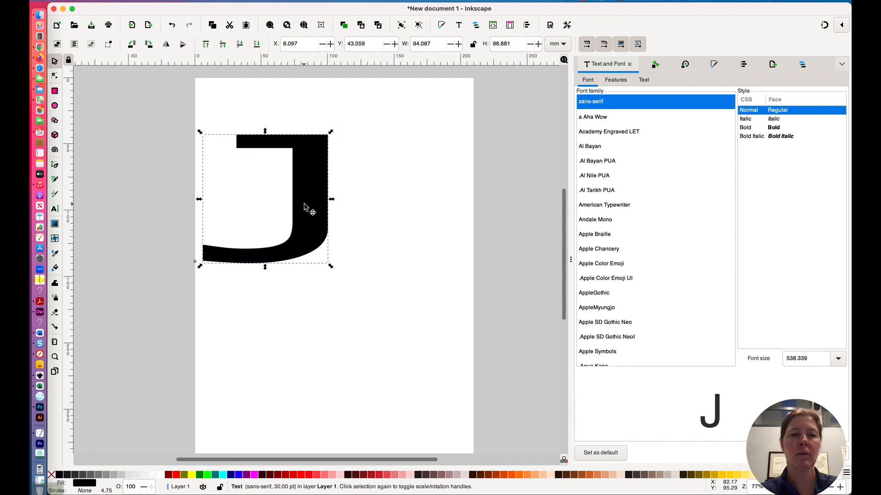
drag(304, 205, 378, 199)
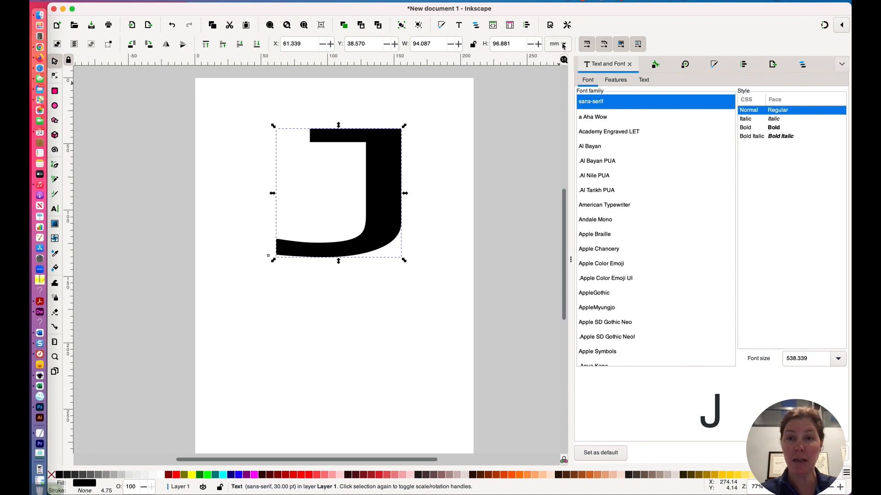
- Show the toolbar measurements in inches and select the J text object in Layers and Objects
click(563, 45)
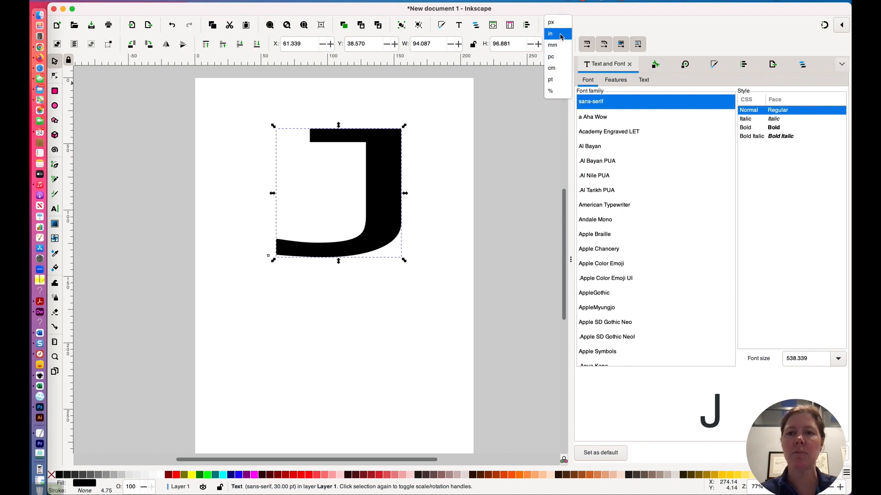
click(561, 38)
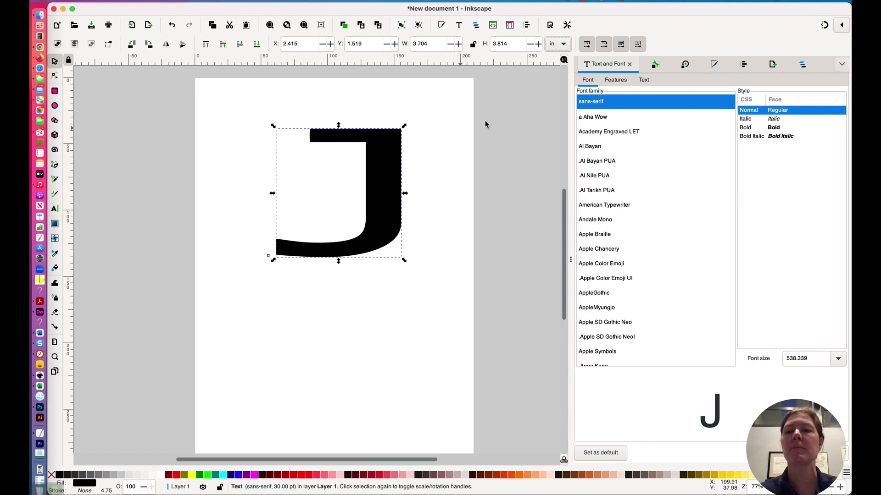
click(802, 64)
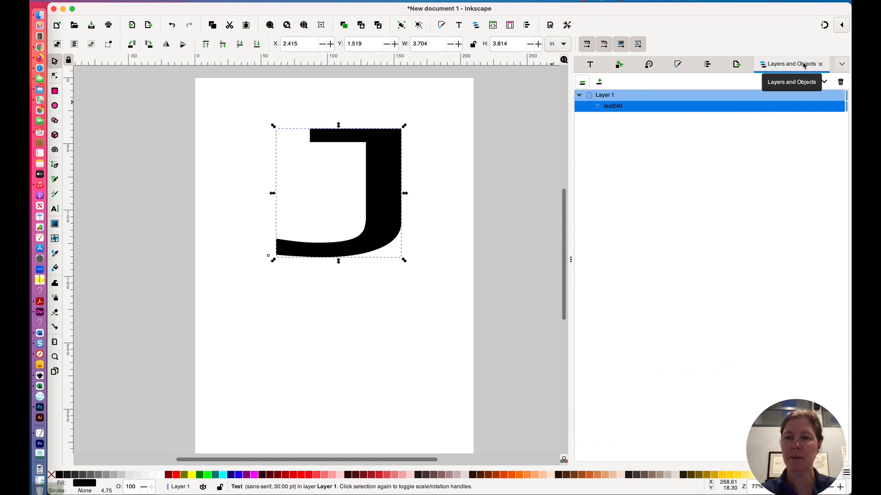
click(616, 111)
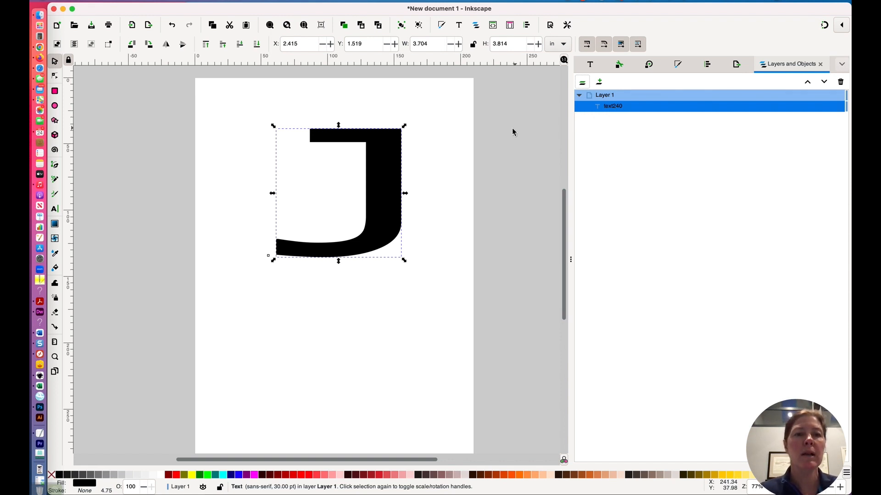
click(185, 0)
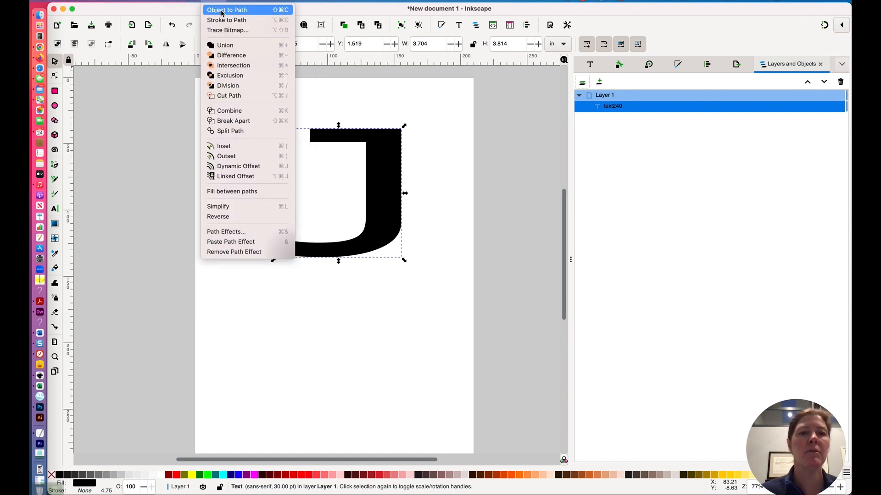
- Convert the J to a path (path350) and pop it out of its text group
click(222, 12)
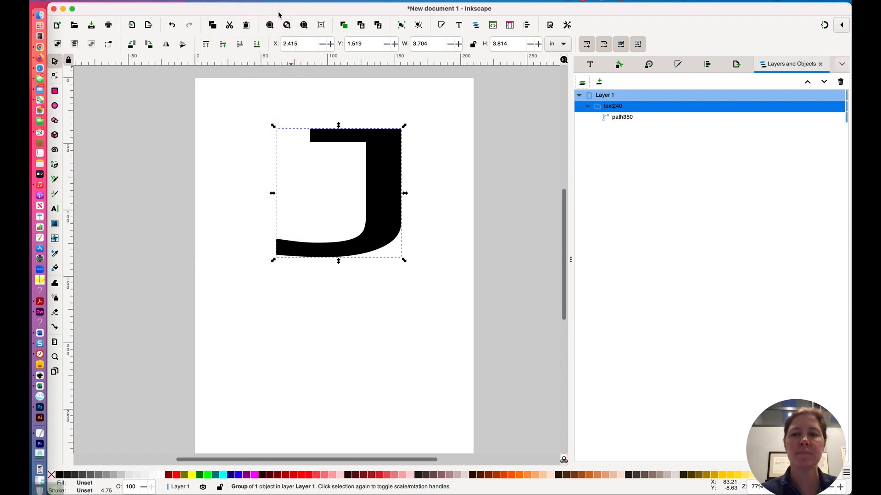
click(615, 120)
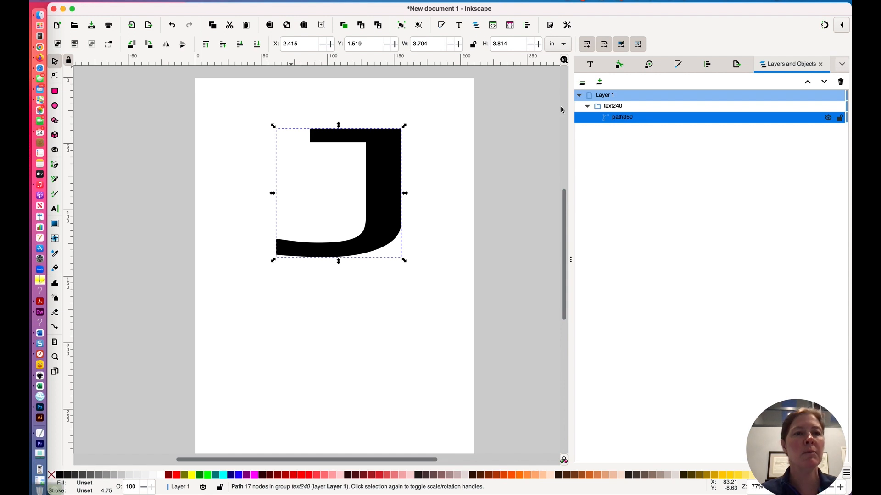
click(191, 1)
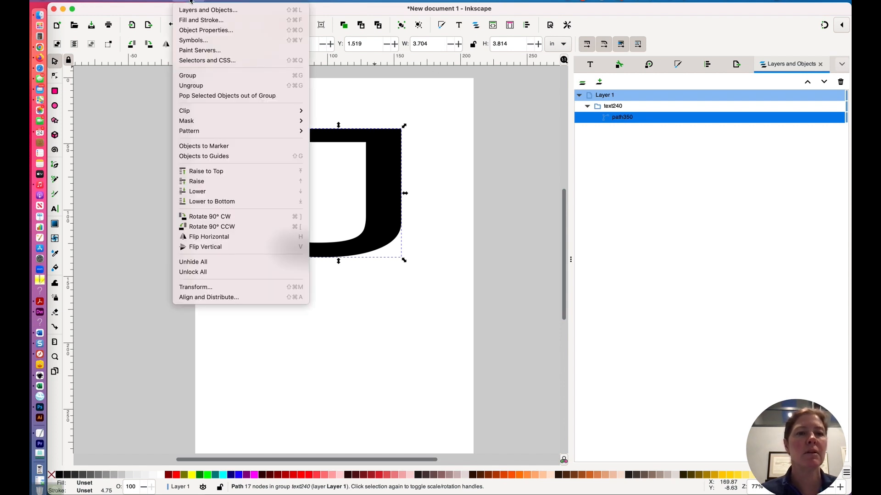
click(228, 95)
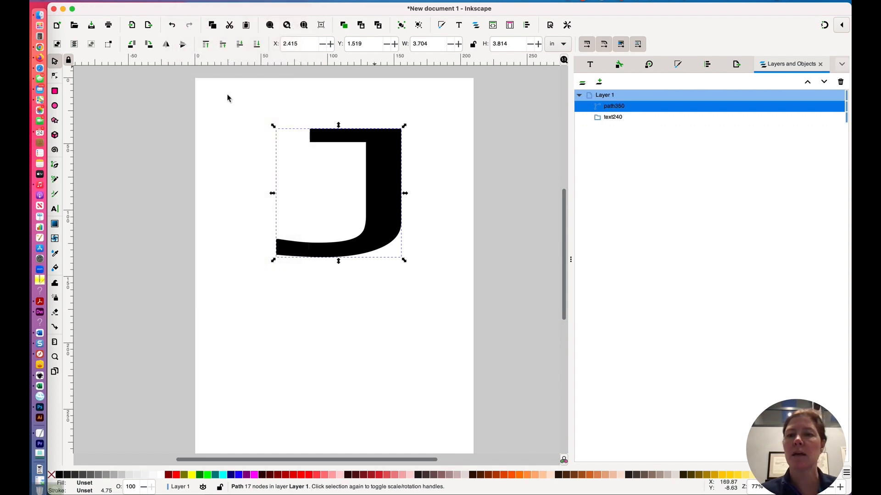
- Delete the leftover empty text240 group and select the J path for paint editing
click(614, 119)
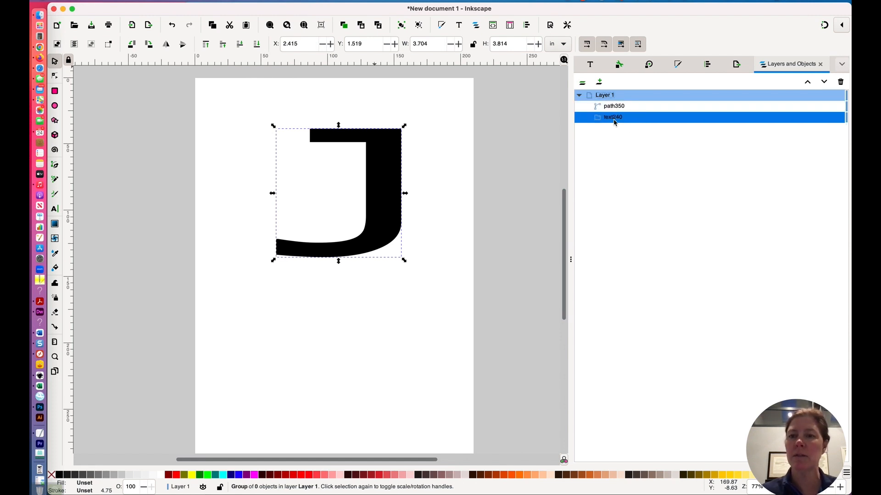
right_click(614, 121)
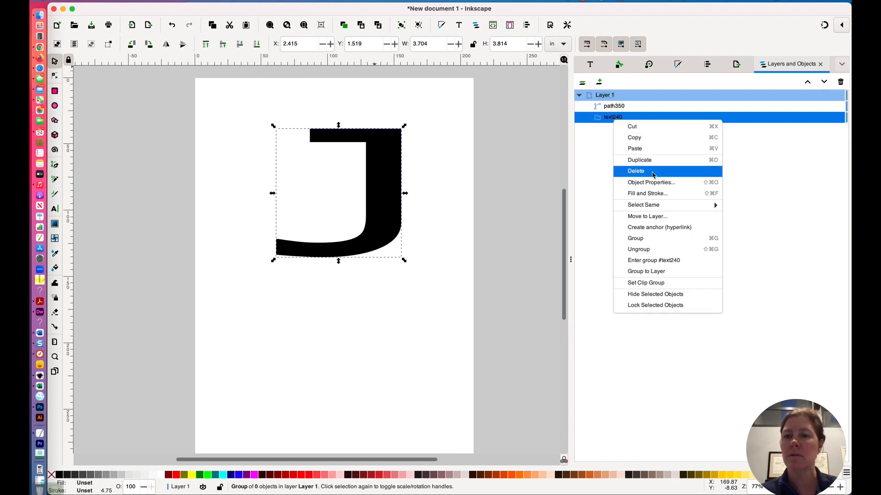
click(653, 172)
click(612, 106)
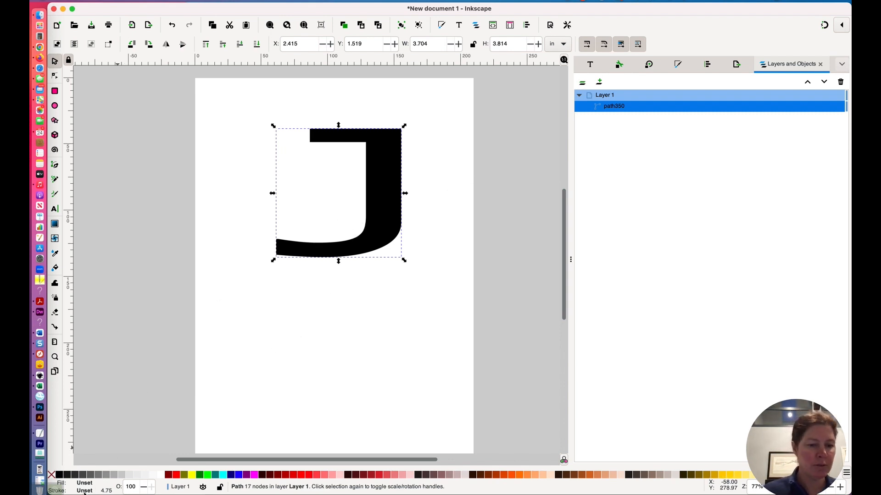
click(84, 491)
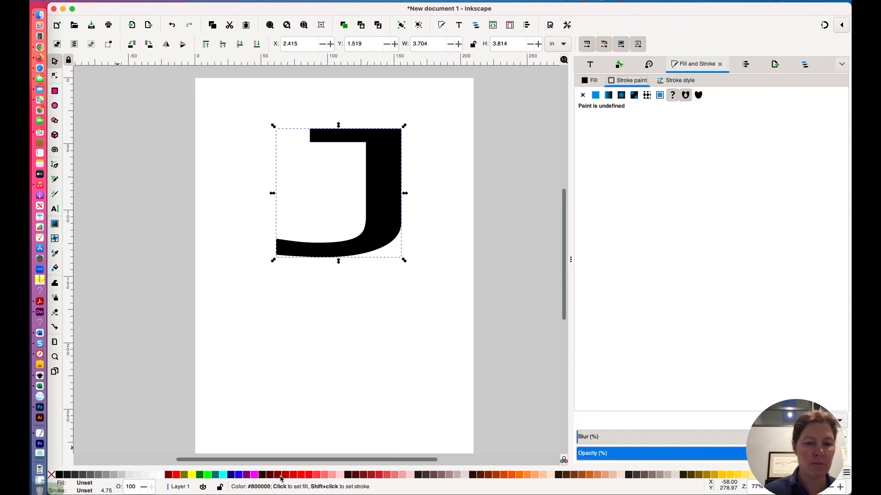
- Give the J a fill and black outline, then make the outline a dashed pattern
click(282, 474)
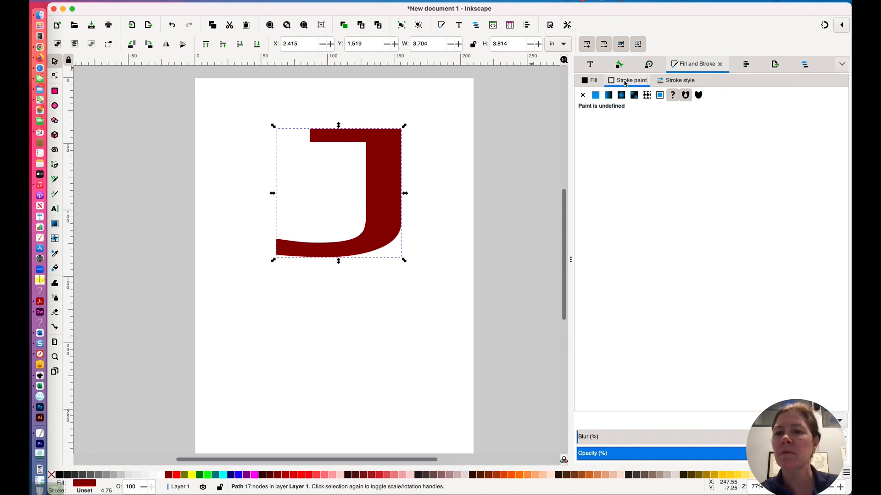
click(595, 95)
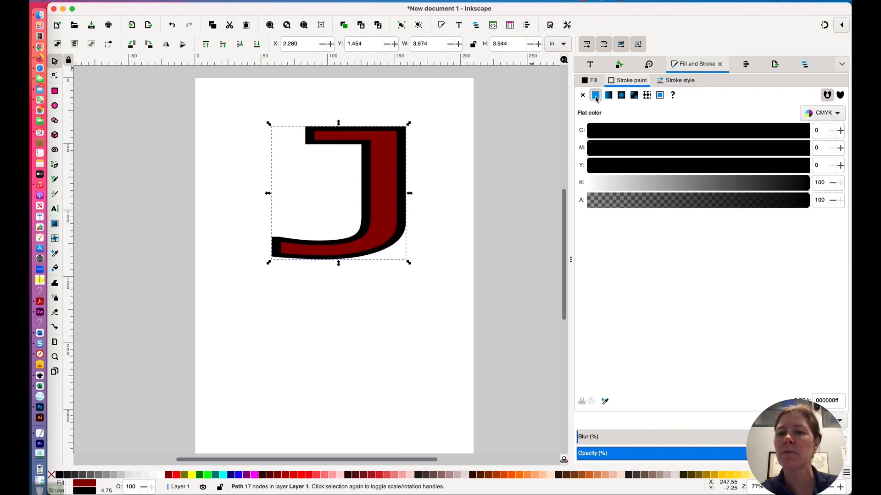
click(680, 81)
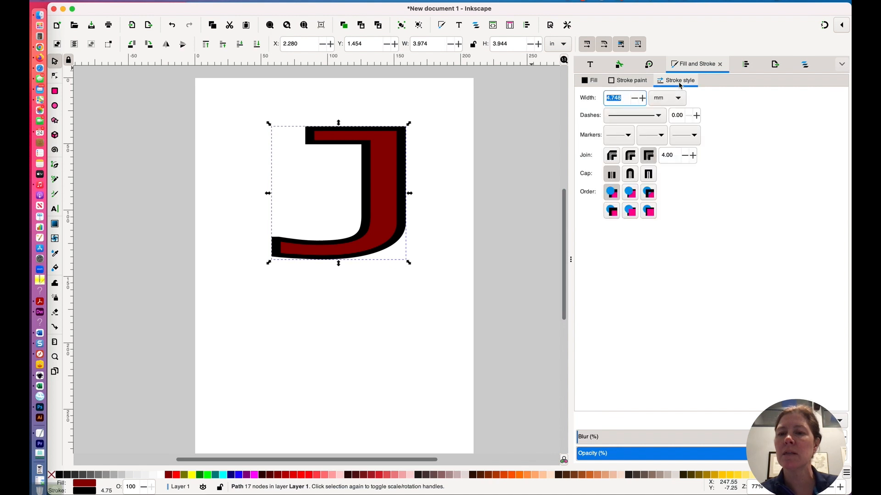
click(659, 116)
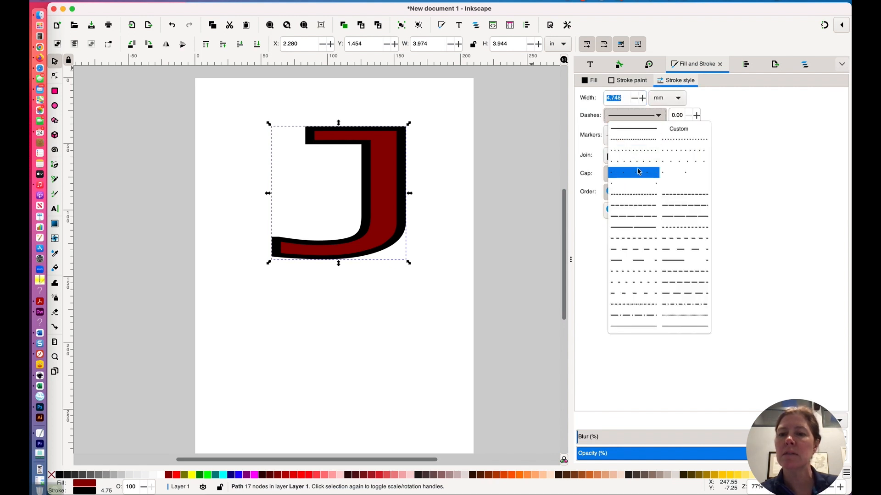
click(632, 195)
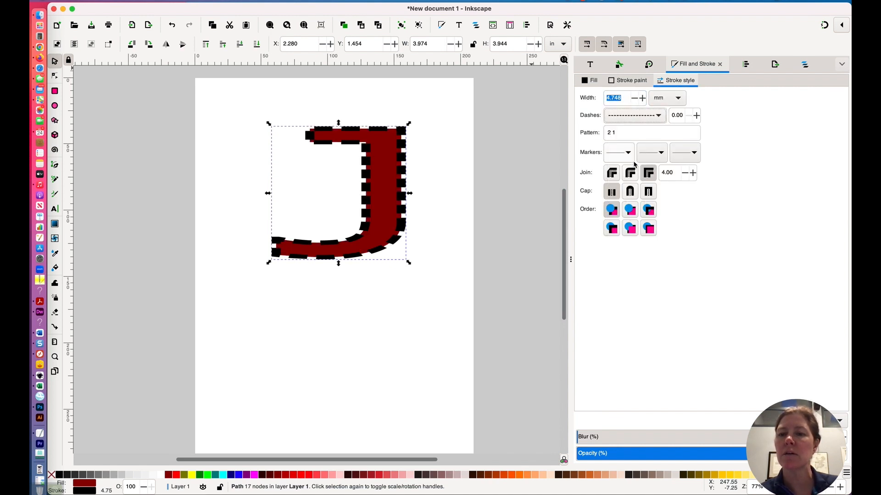
click(696, 116)
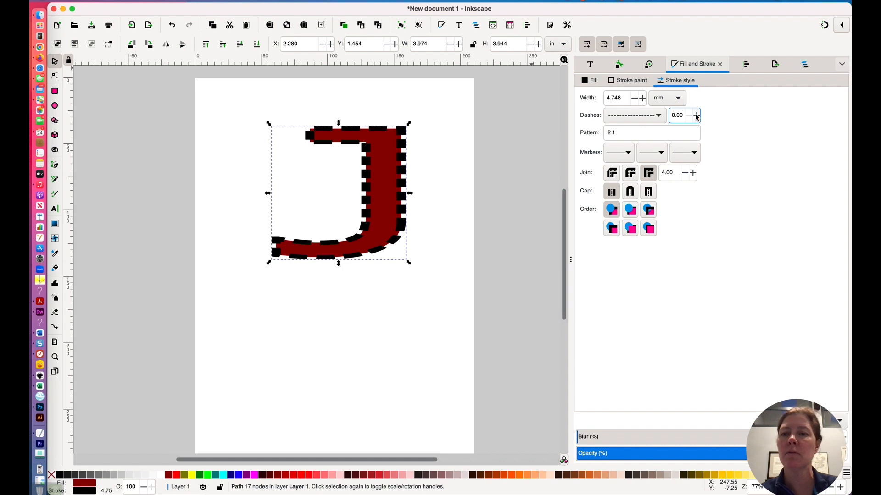
click(629, 134)
drag(629, 134, 610, 134)
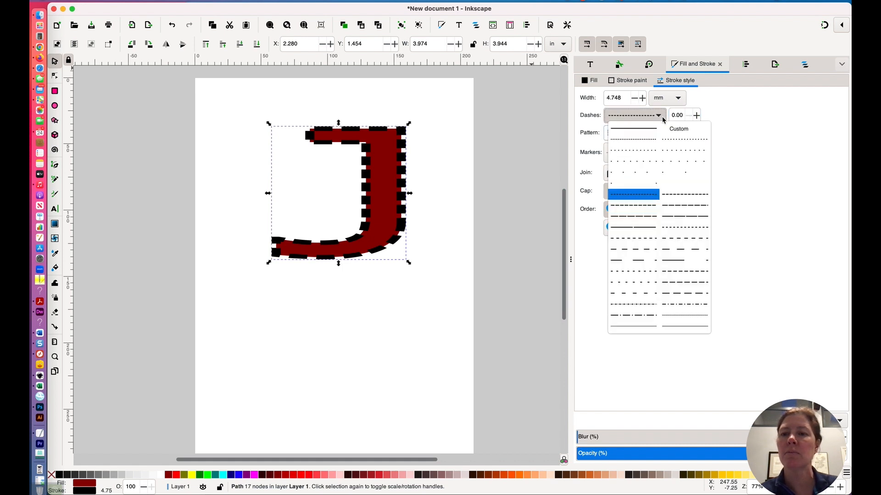
click(637, 105)
- Reduce the J's stroke width to 1 mm
click(636, 98)
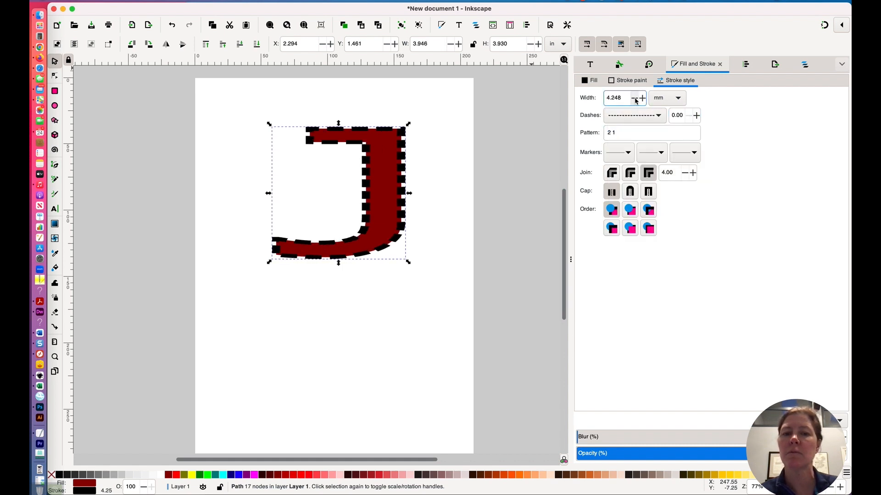
click(635, 98)
click(635, 98)
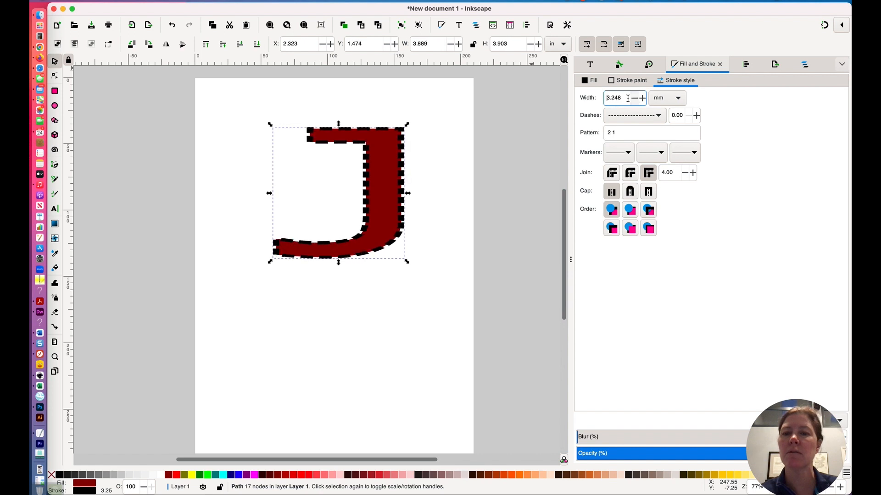
drag(623, 99, 595, 98)
text(1)
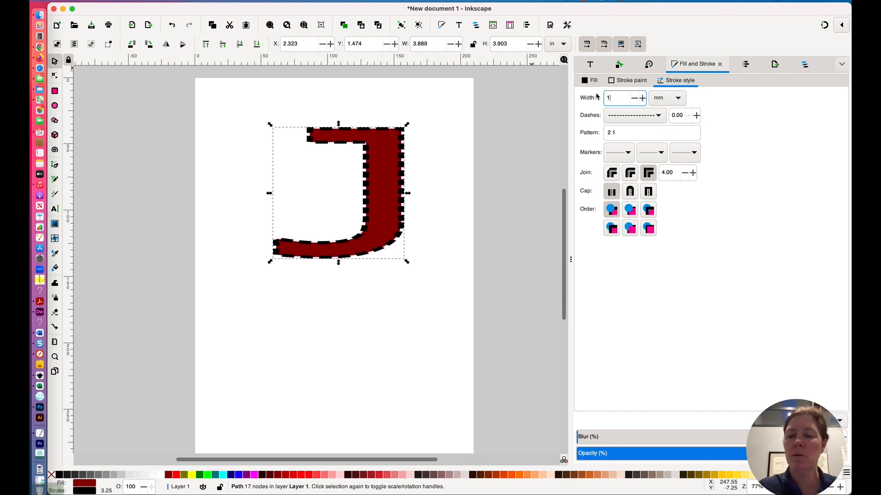
key(Return)
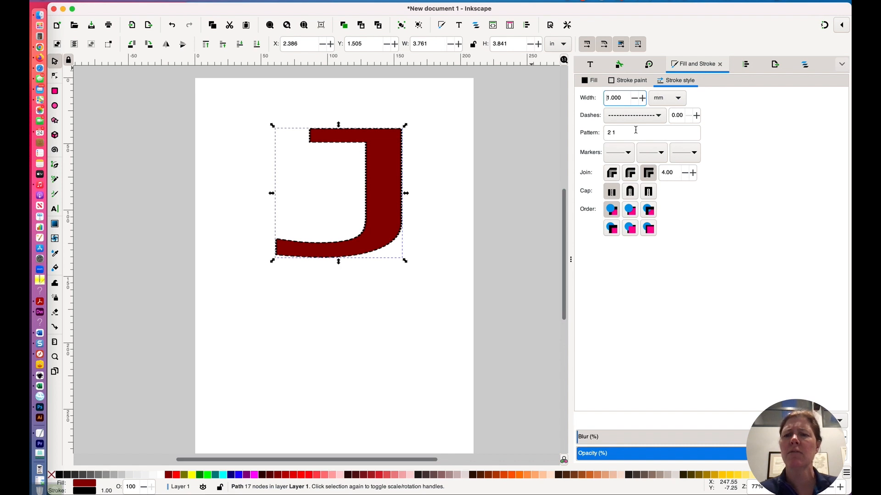
- Remove the J's fill and mix its CMYK stroke colour to a pinkish red
click(591, 81)
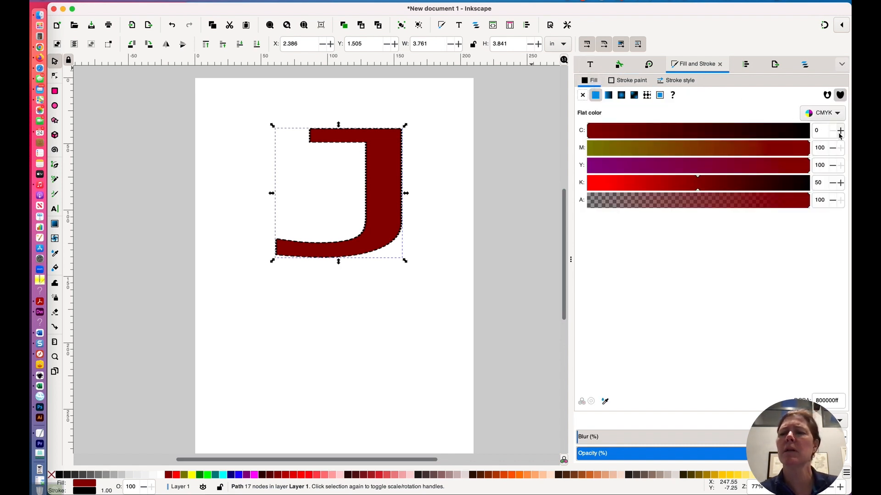
click(582, 95)
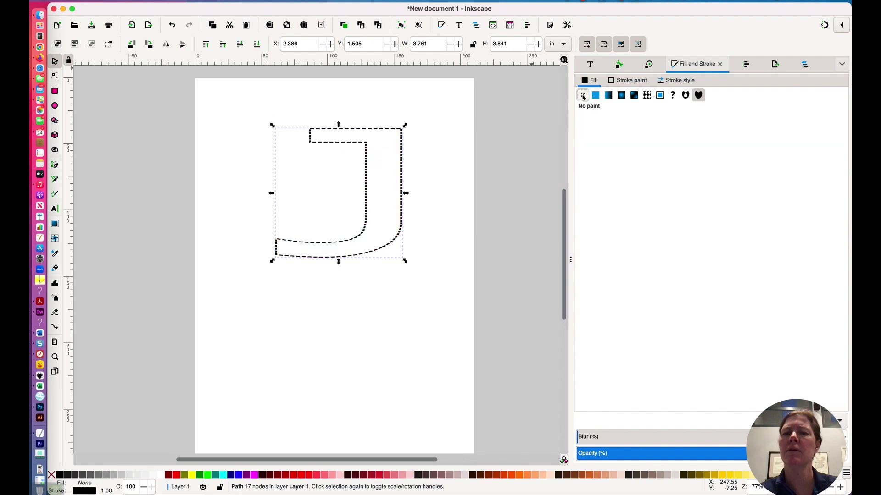
click(625, 81)
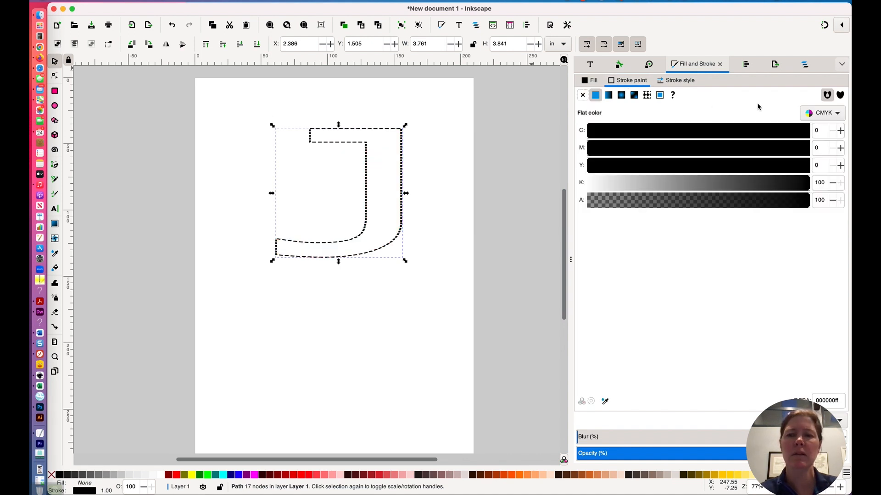
click(839, 114)
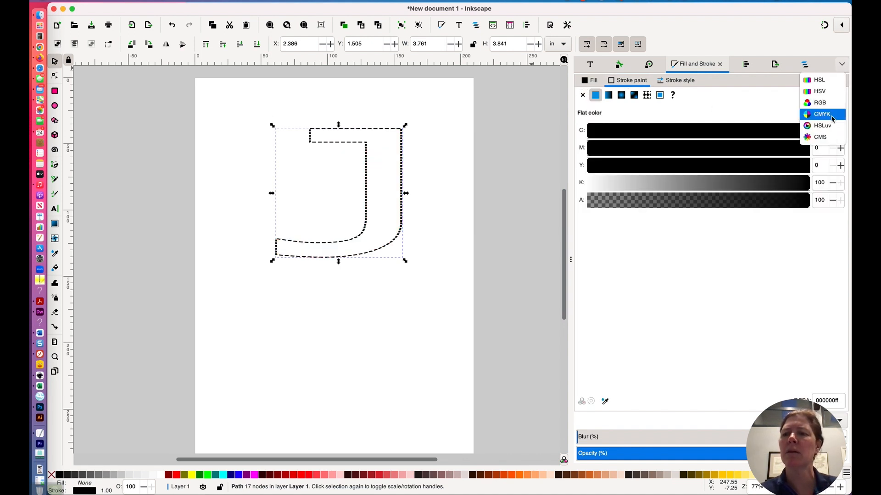
click(821, 117)
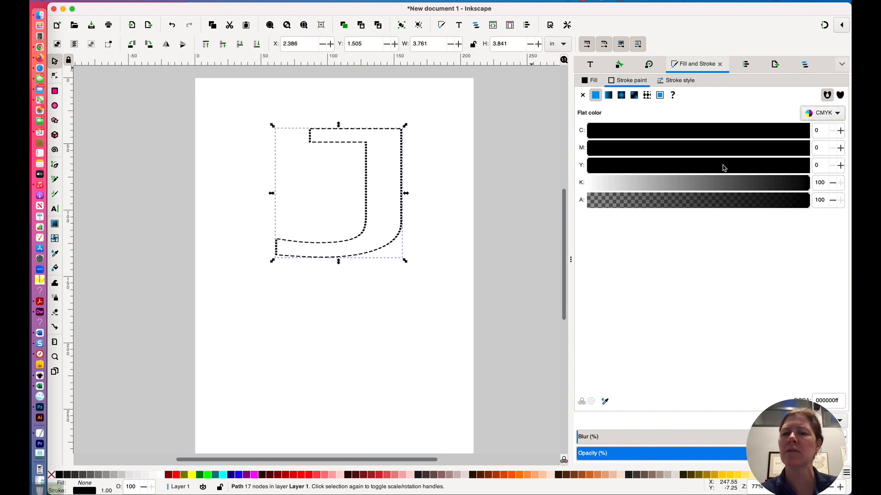
drag(644, 149, 691, 149)
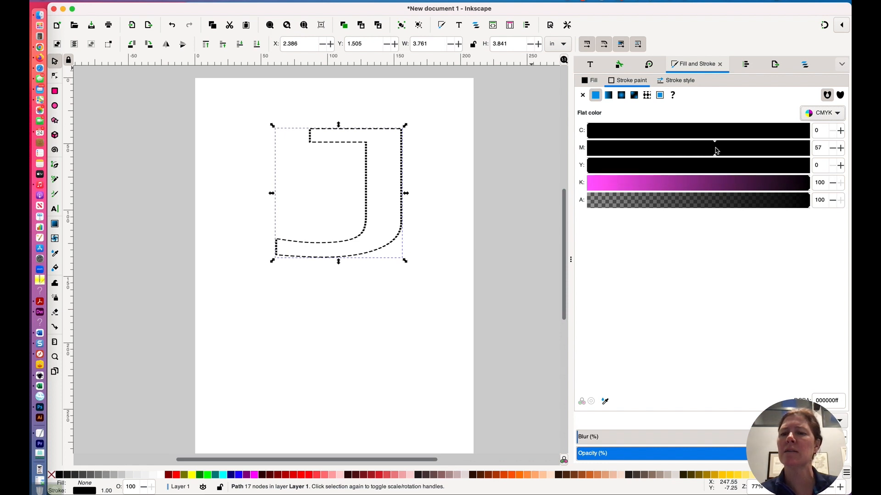
drag(629, 166, 691, 165)
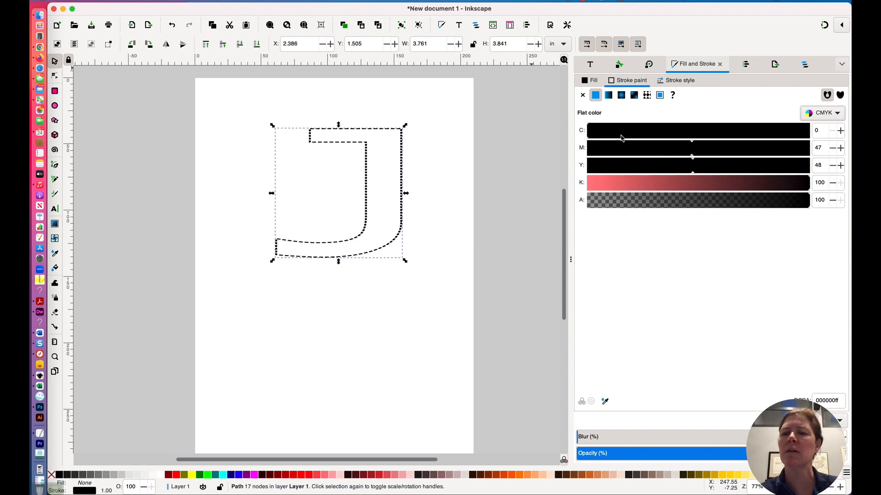
drag(621, 137, 607, 138)
click(613, 187)
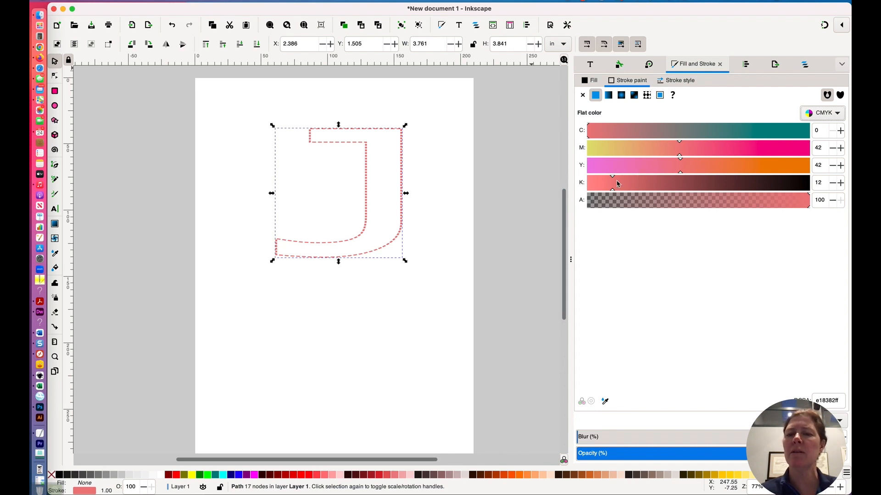
click(712, 147)
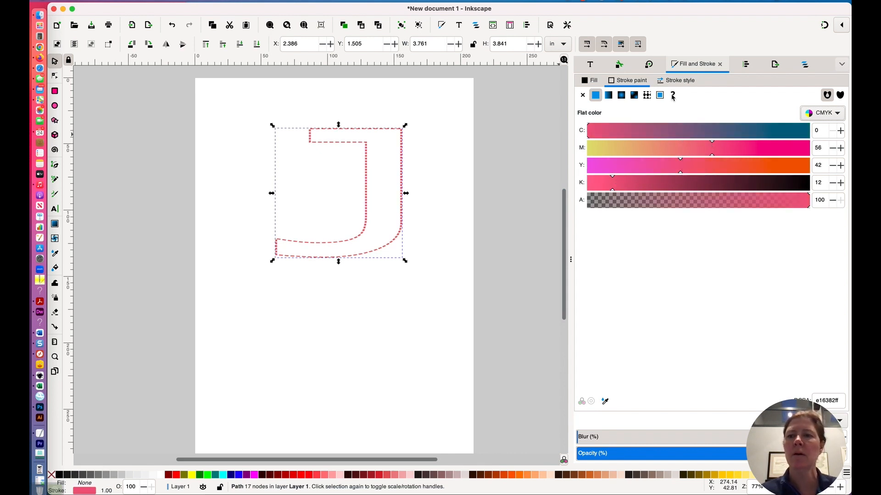
click(804, 64)
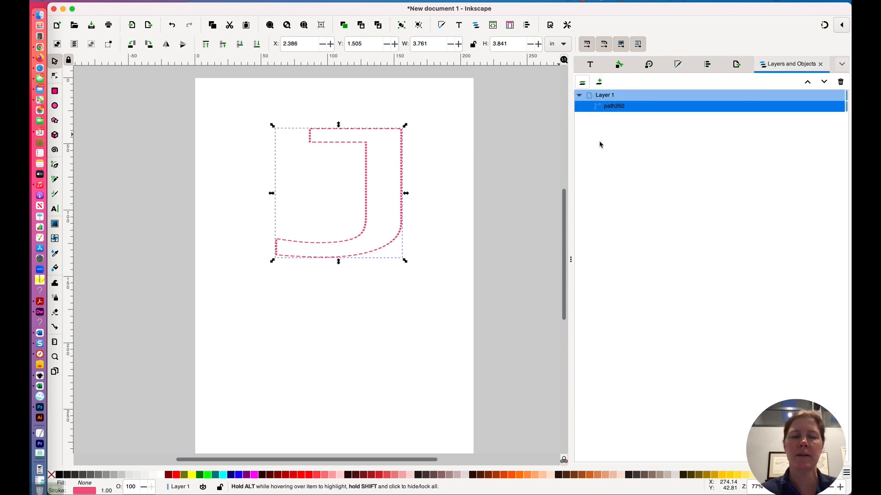
click(466, 181)
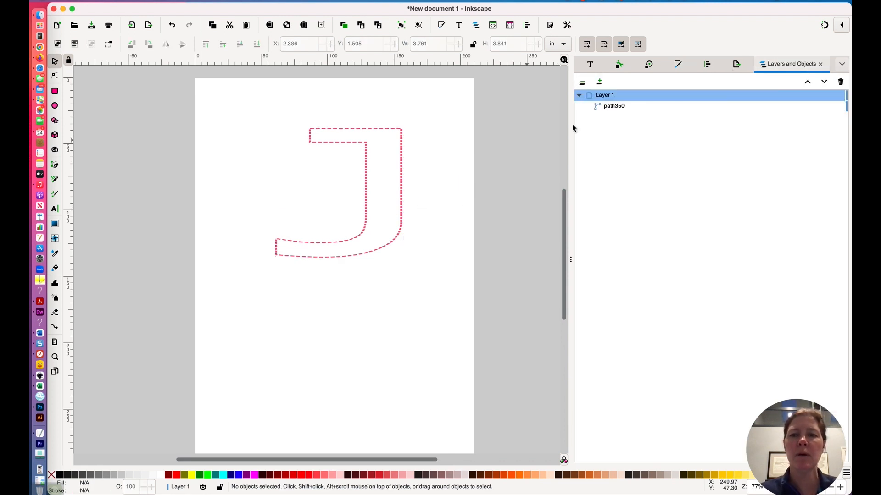
click(637, 109)
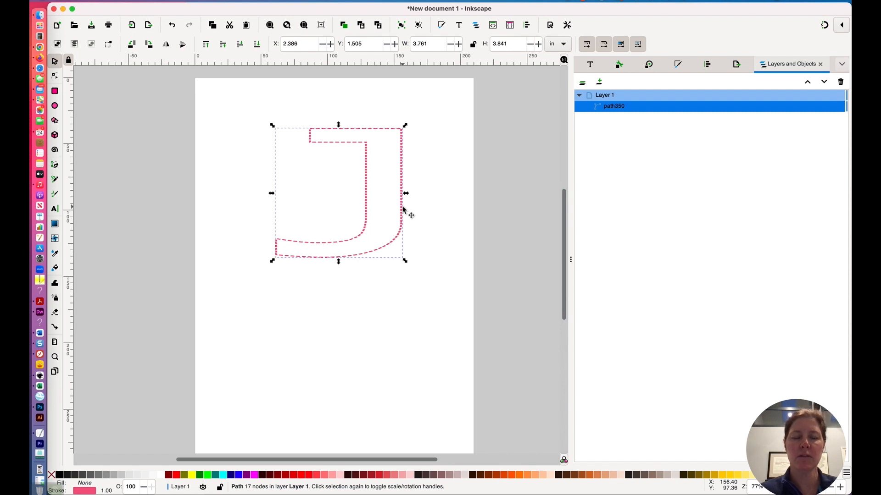
click(118, 3)
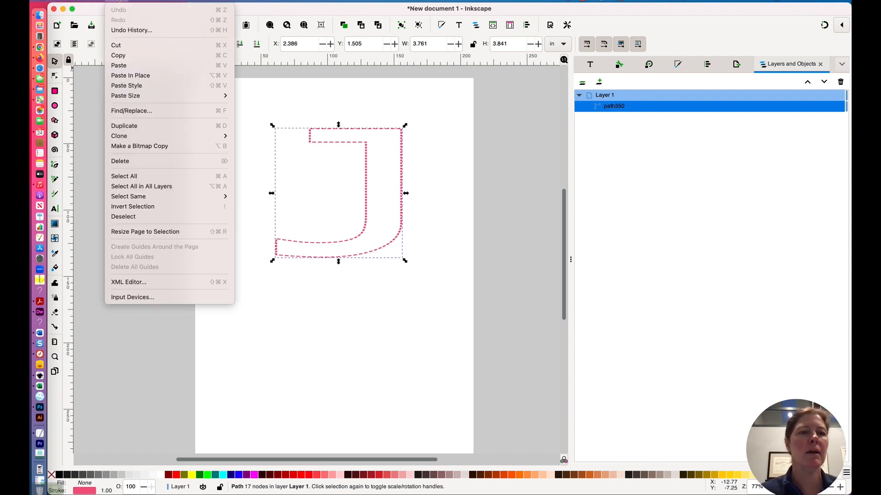
- Paste a copy of the J path in place as path350-3 over the original path350
click(131, 75)
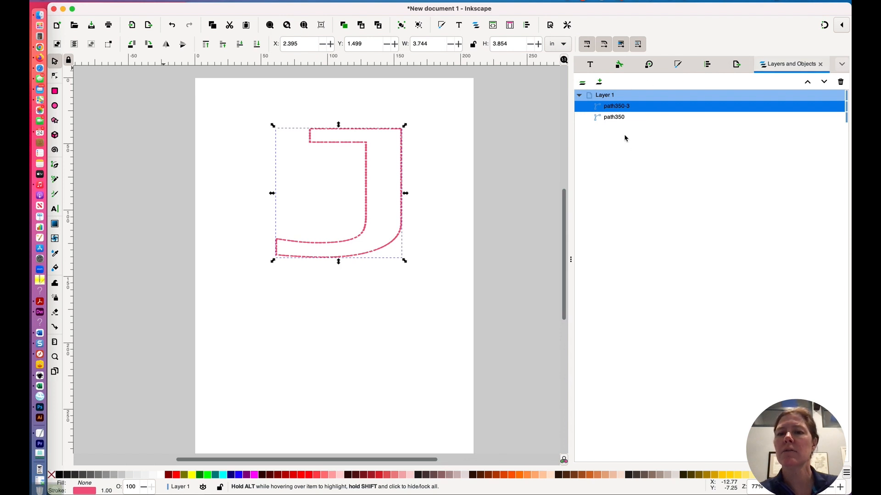
click(613, 117)
- Give the top copy path350-3 no fill and a brighter magenta stroke, then deselect it
click(616, 106)
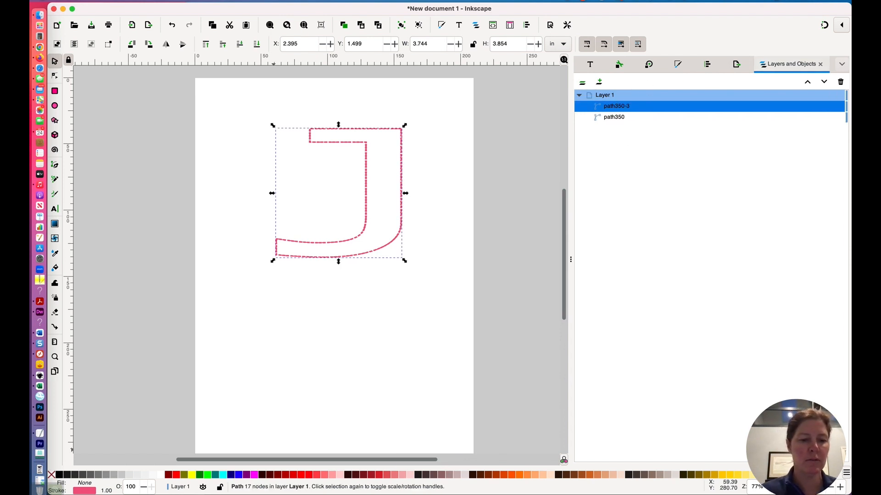
click(236, 475)
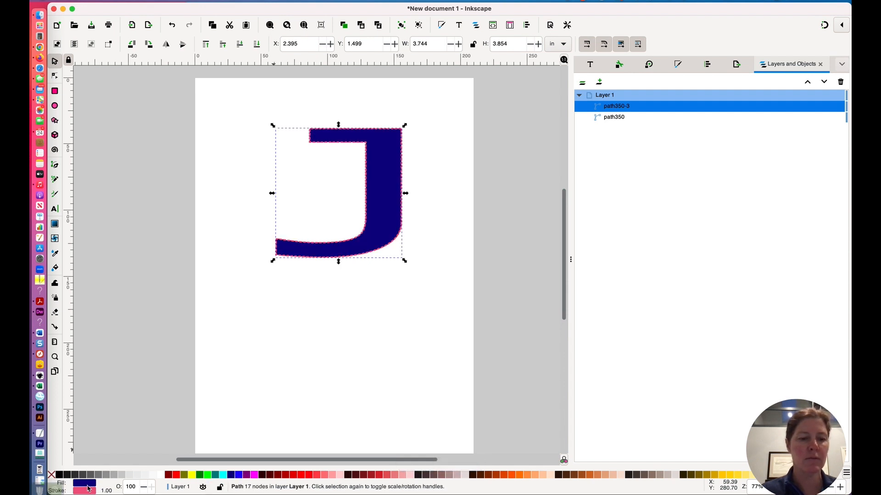
click(86, 490)
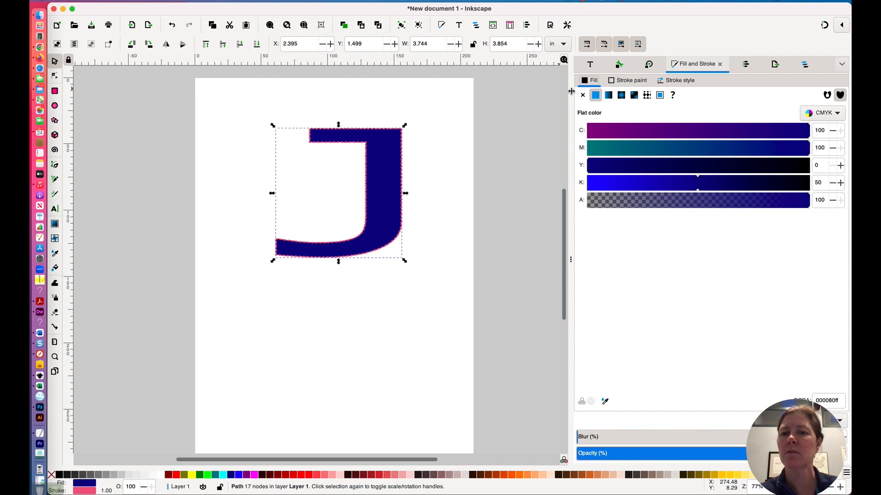
click(582, 95)
click(627, 80)
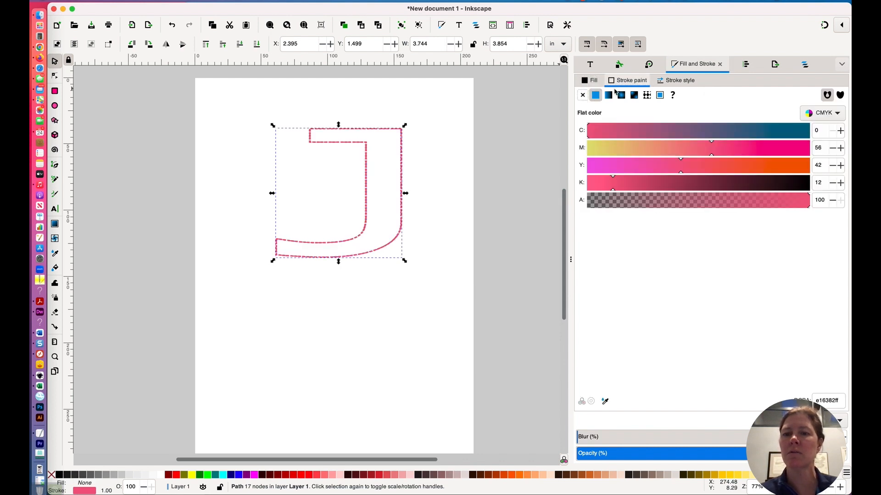
click(790, 141)
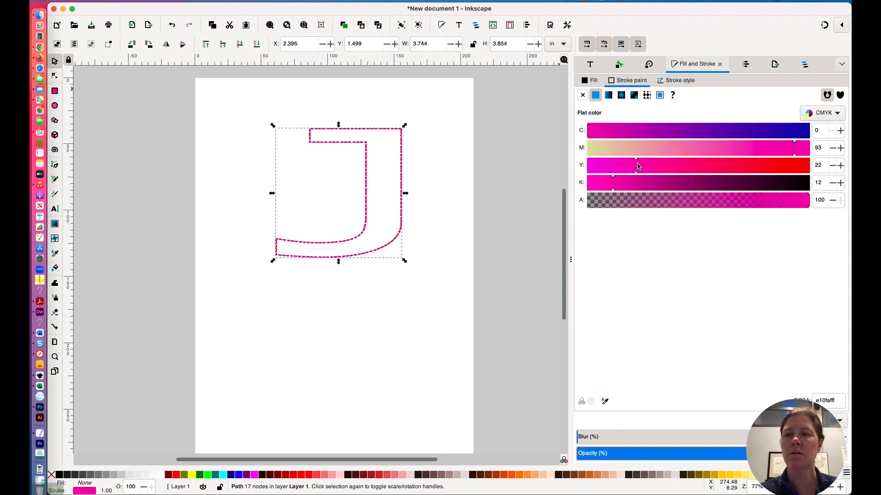
click(445, 181)
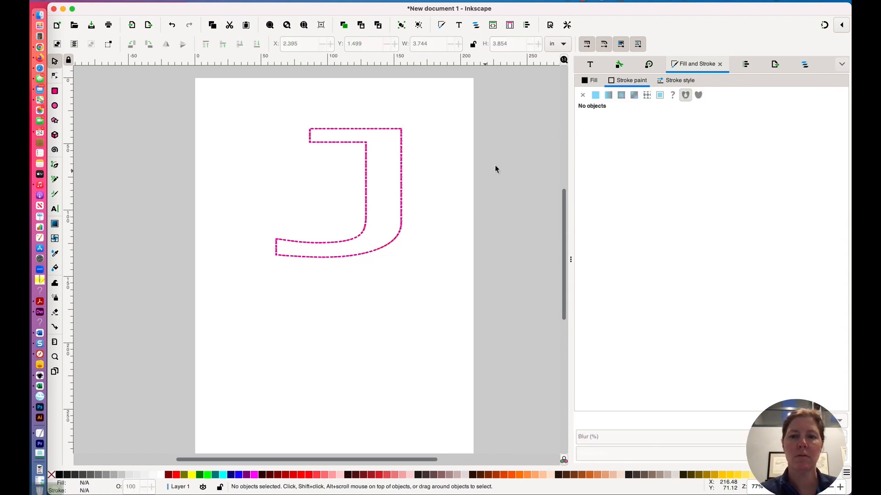
- Select path350-3 and toggle both outlines' visibility to confirm they overlap
click(800, 65)
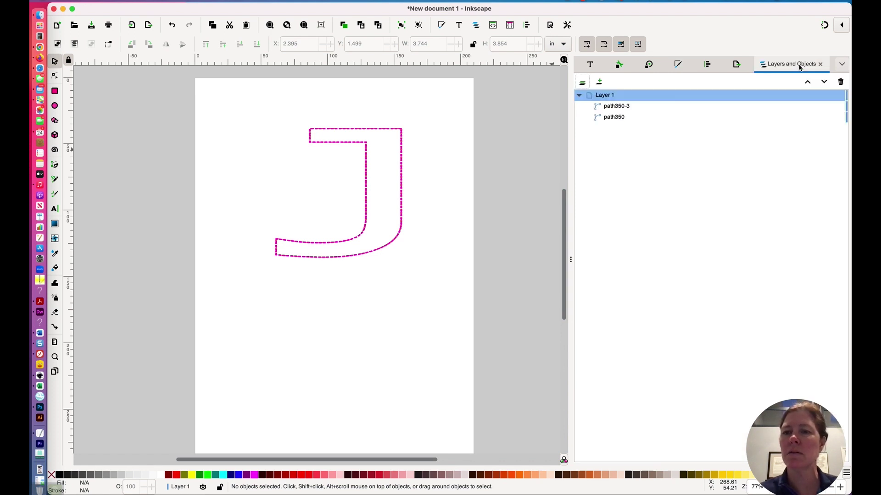
click(619, 107)
mouse_move(709, 106)
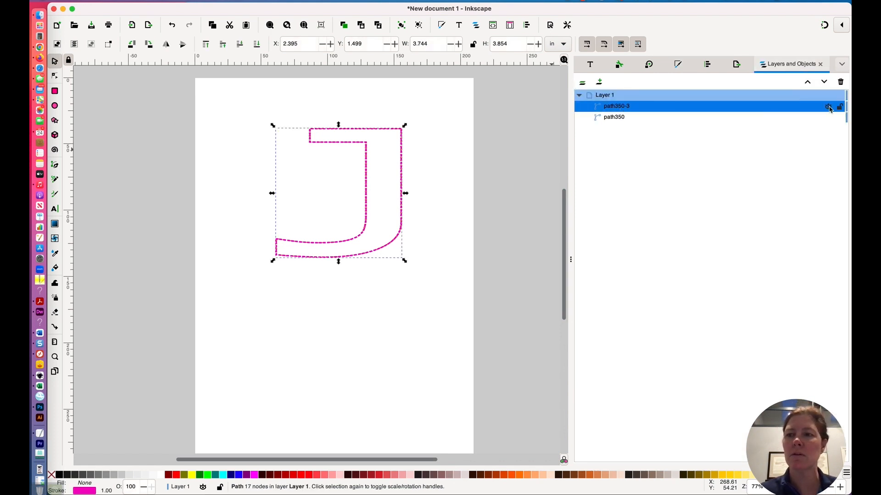
click(828, 107)
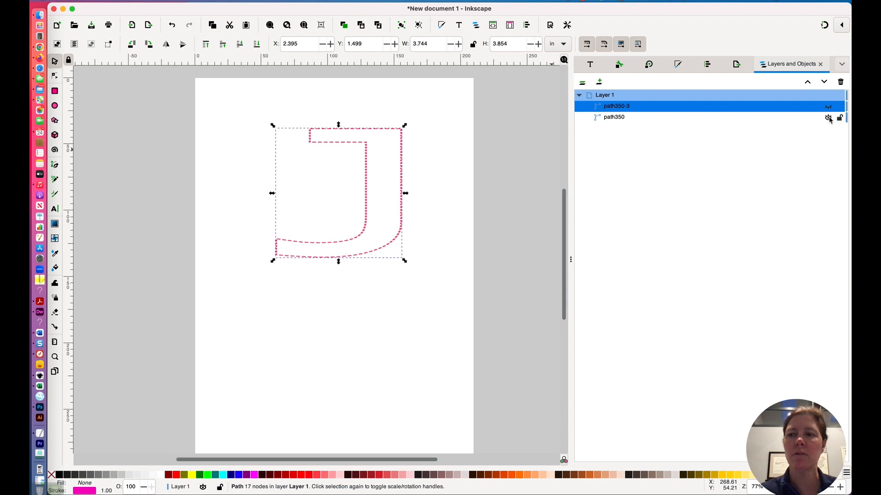
click(828, 119)
click(829, 119)
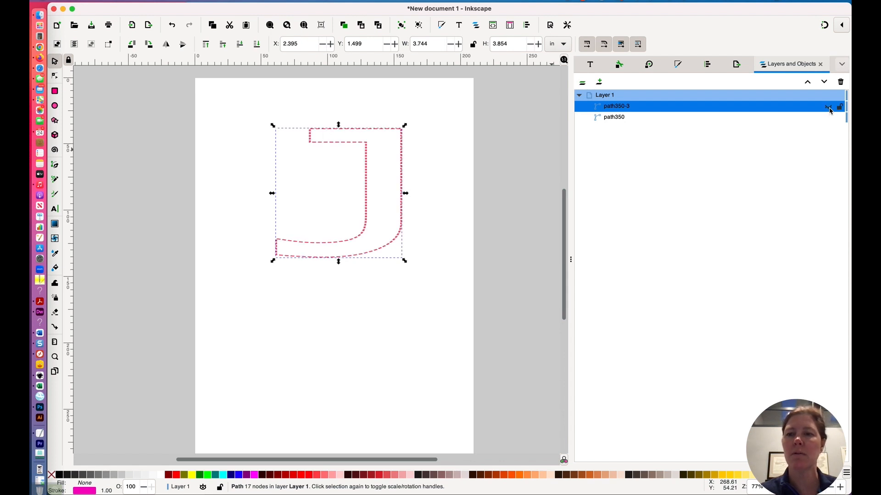
click(829, 107)
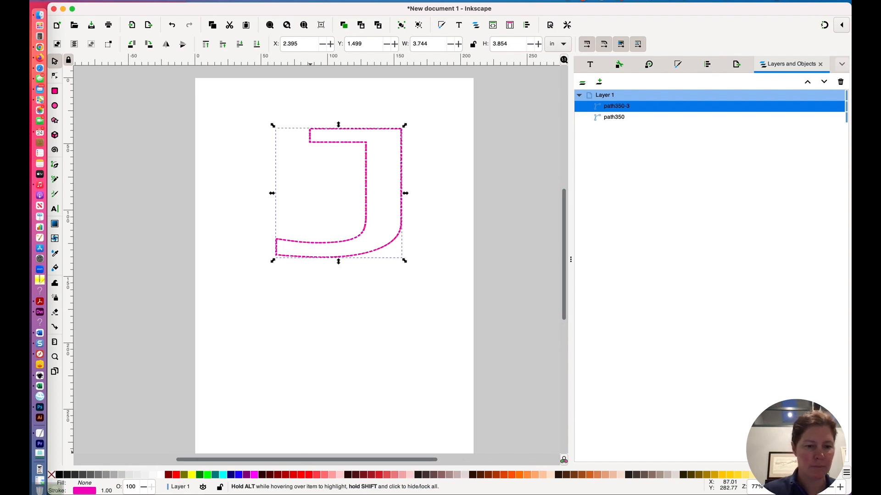
- Change path350-3's stroke to blue-purple with the C slider around 90
key(ctrl+shift+f)
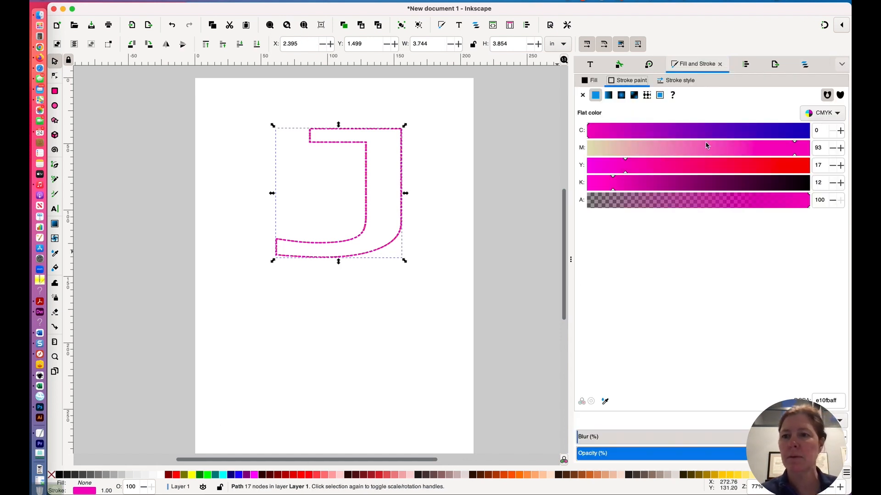
click(791, 134)
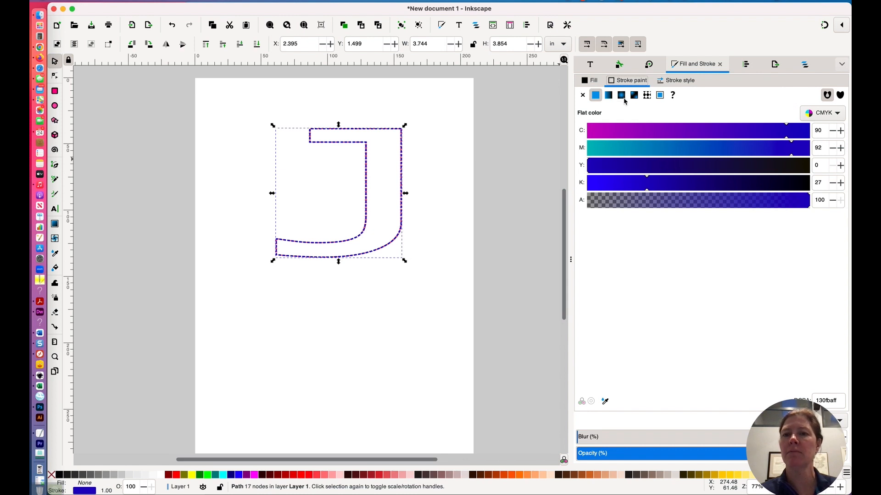
click(804, 64)
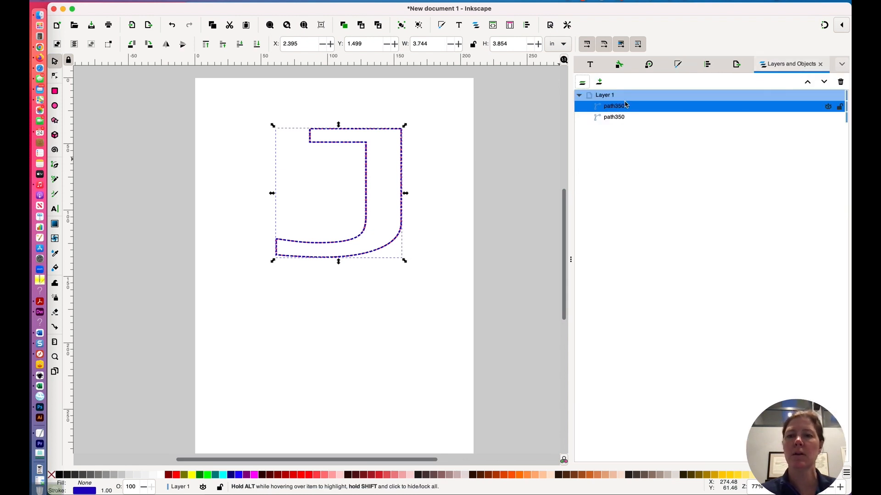
- Select the original path350 outline and bring up the Extensions menu for Ink/Stitch
click(619, 117)
click(617, 107)
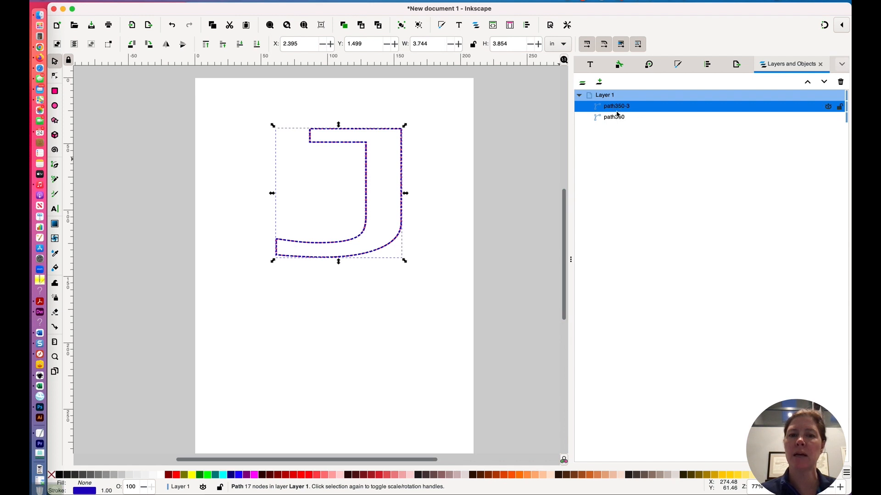
click(617, 119)
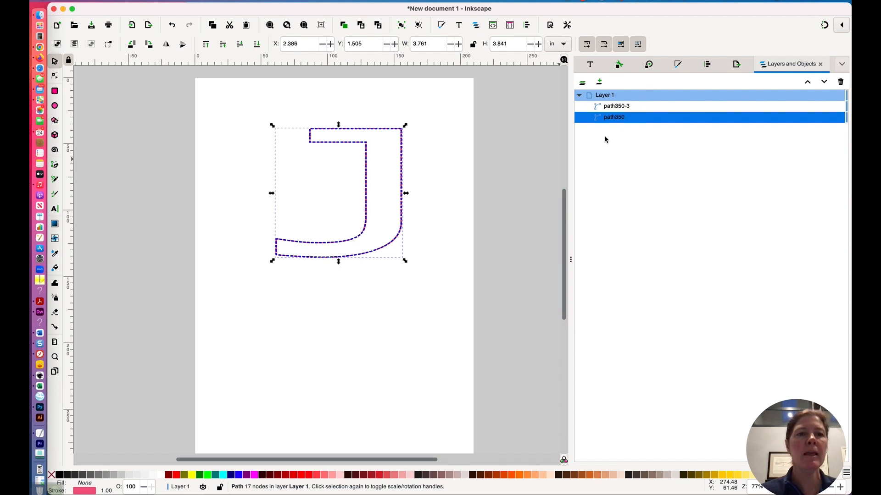
click(294, 2)
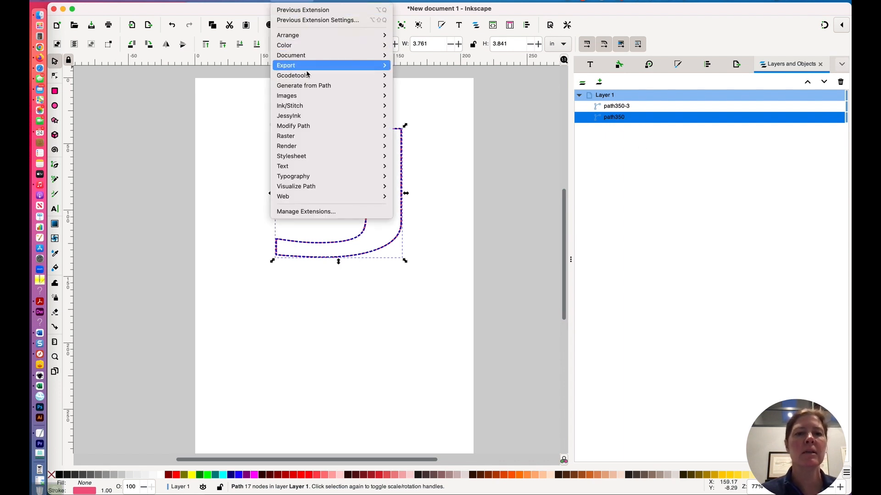
mouse_move(290, 105)
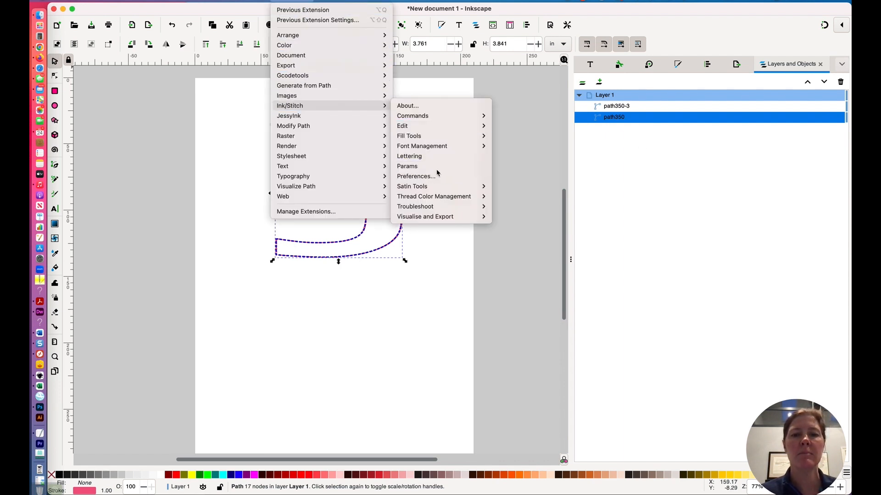
- In Ink/Stitch Params set bean stitch repeats 1 and running stitch length 2 mm, then apply
click(436, 171)
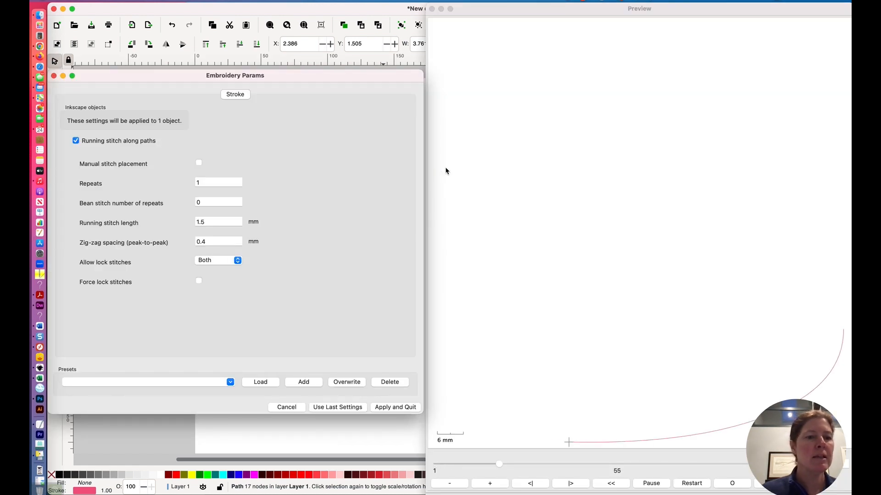
double_click(199, 203)
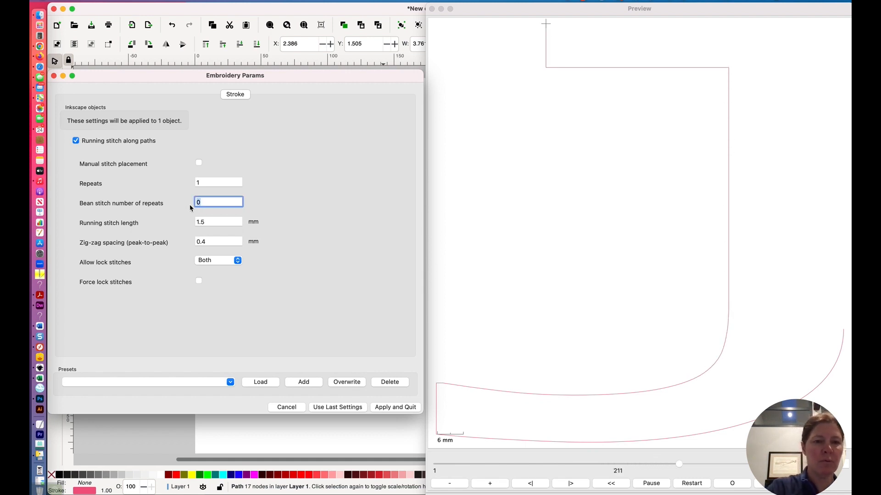
text(1)
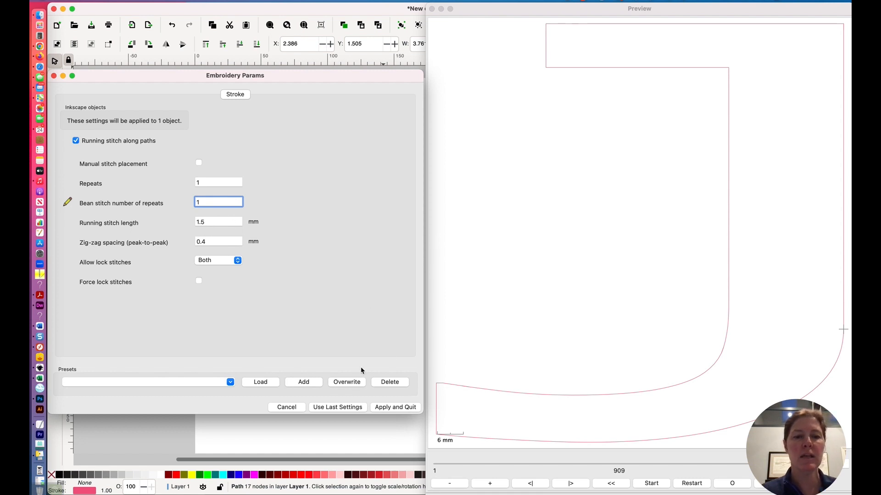
double_click(205, 221)
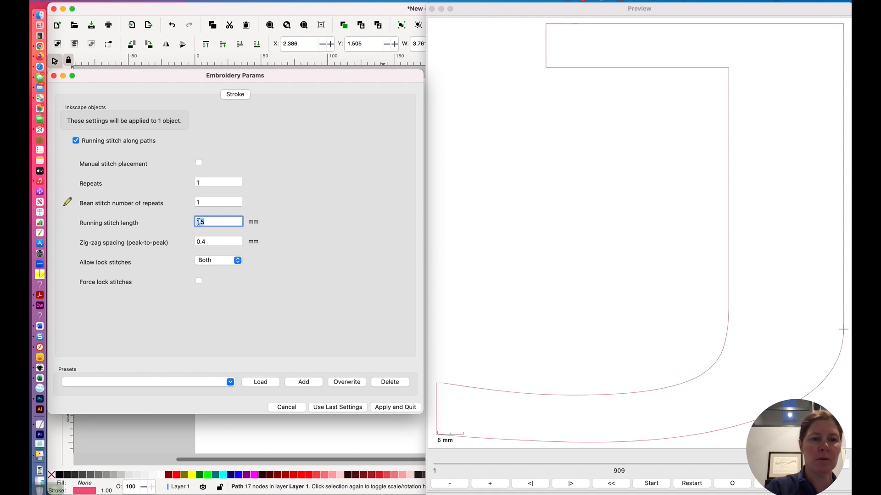
text(2)
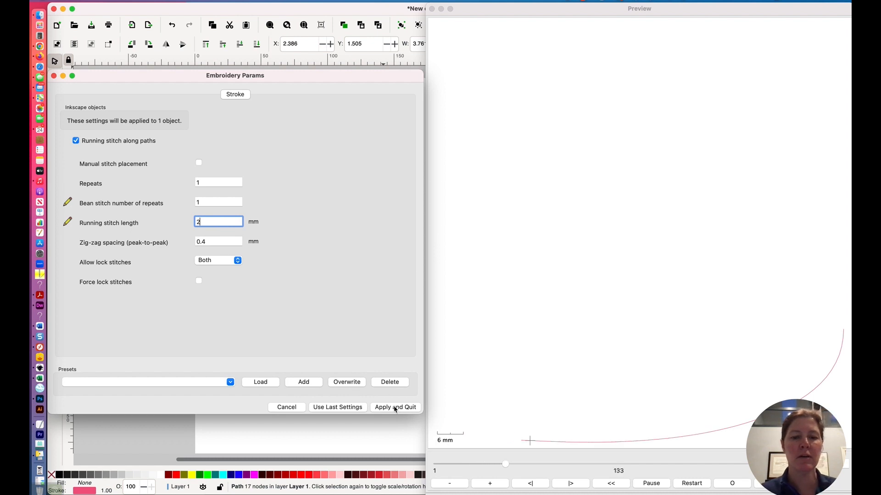
click(398, 411)
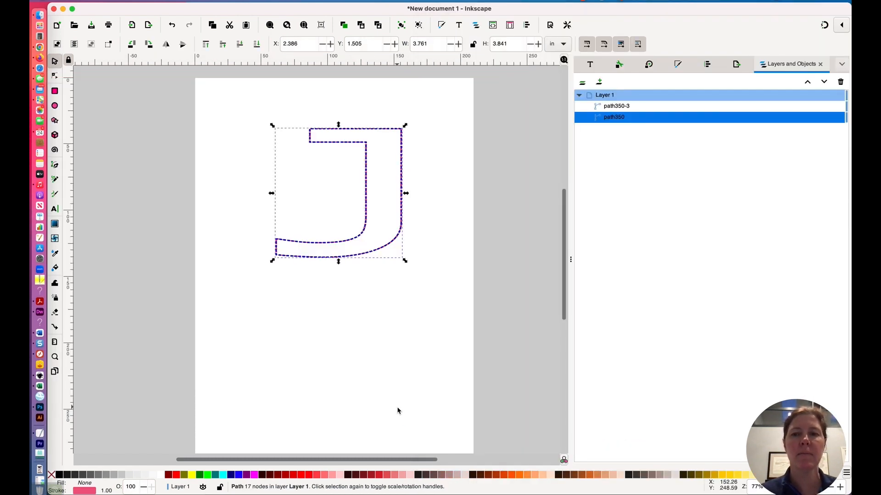
- Start Save As and choose the Ink/Stitch Brother Embroidery Format (.pes)
click(103, 3)
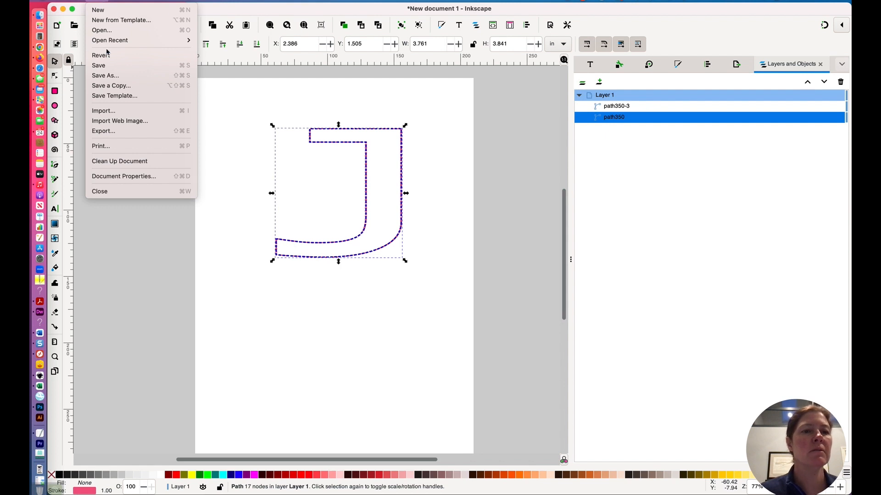
click(107, 76)
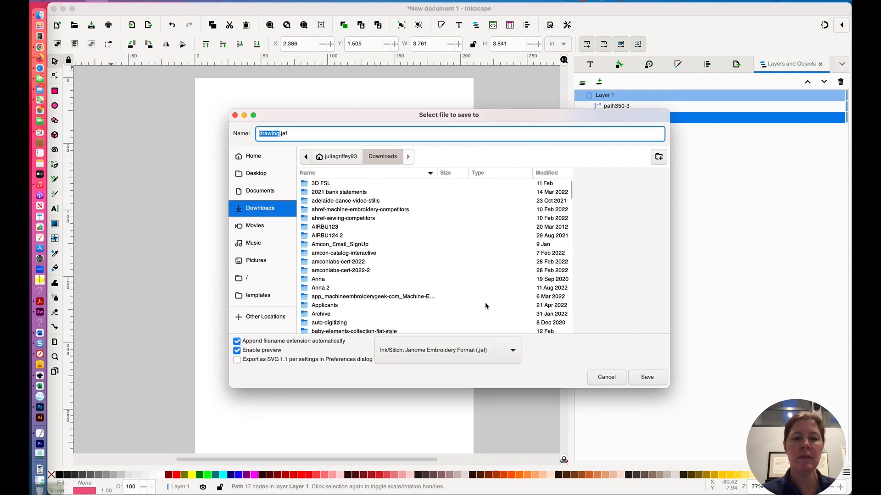
click(509, 352)
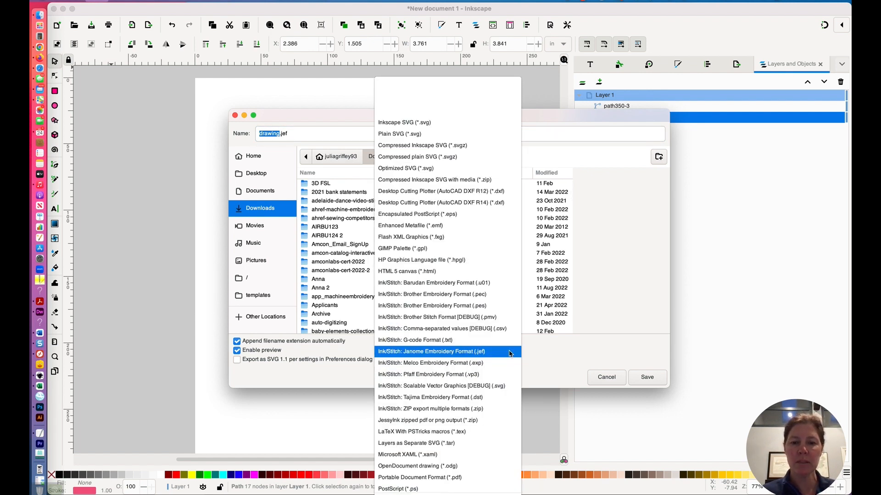
click(451, 305)
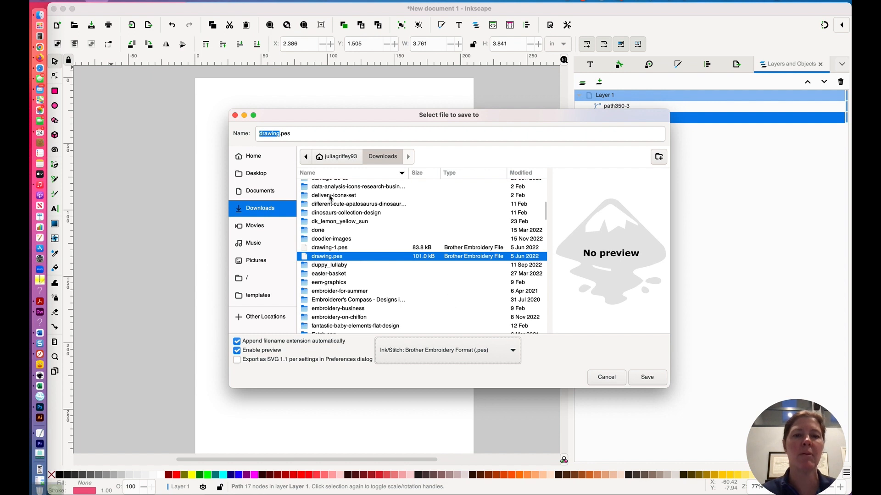
- Name the file new-J-applique-from-ink-stitch.pes and save it to Downloads
click(280, 135)
drag(279, 135, 248, 135)
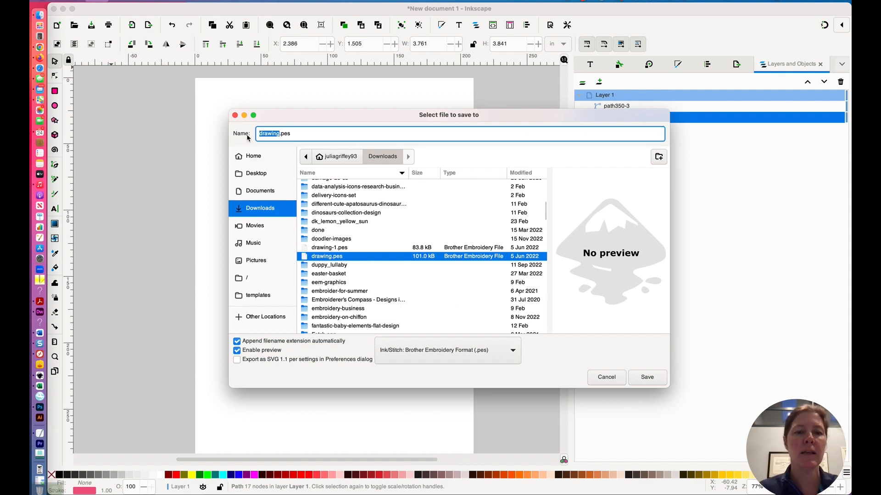
text(new-J)
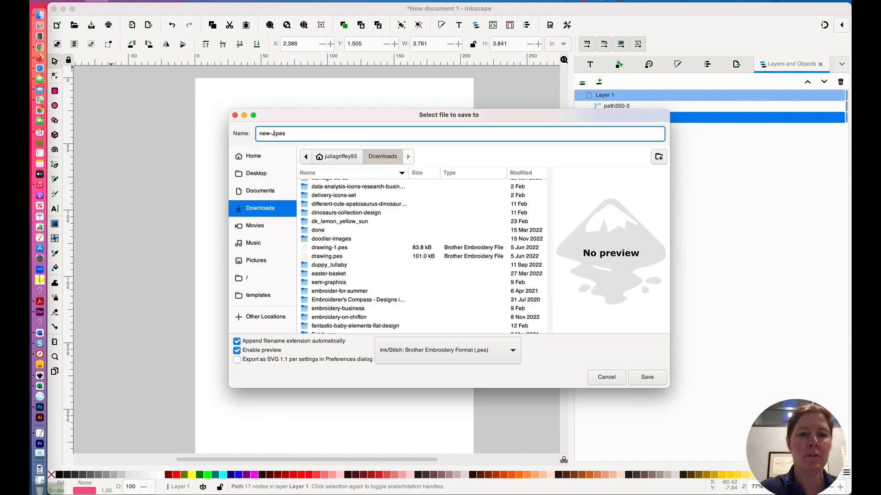
text(applicque-)
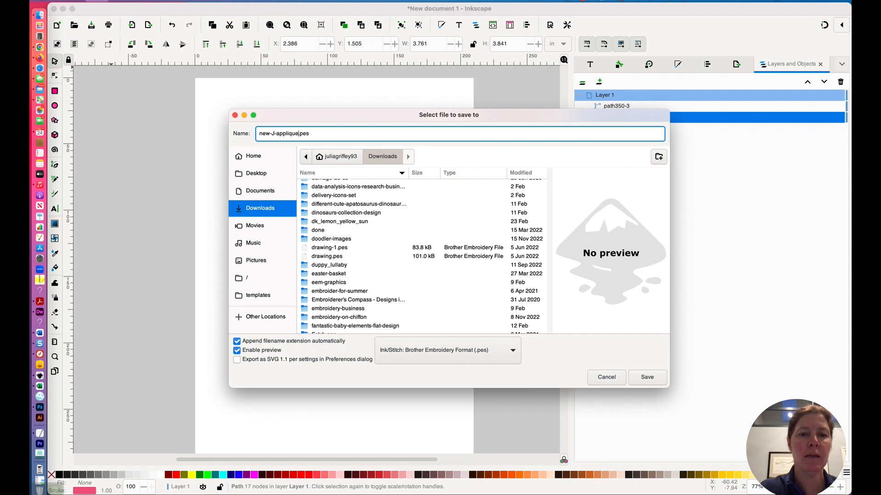
text(from-ink-stitch)
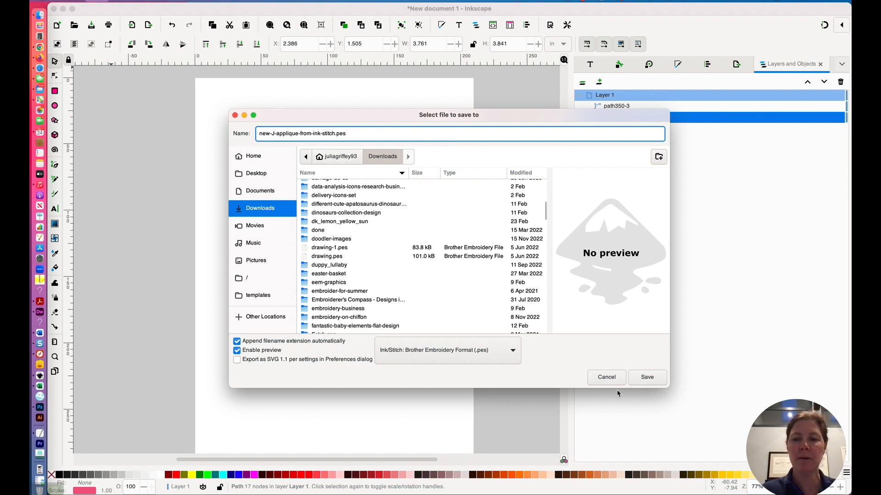
click(645, 379)
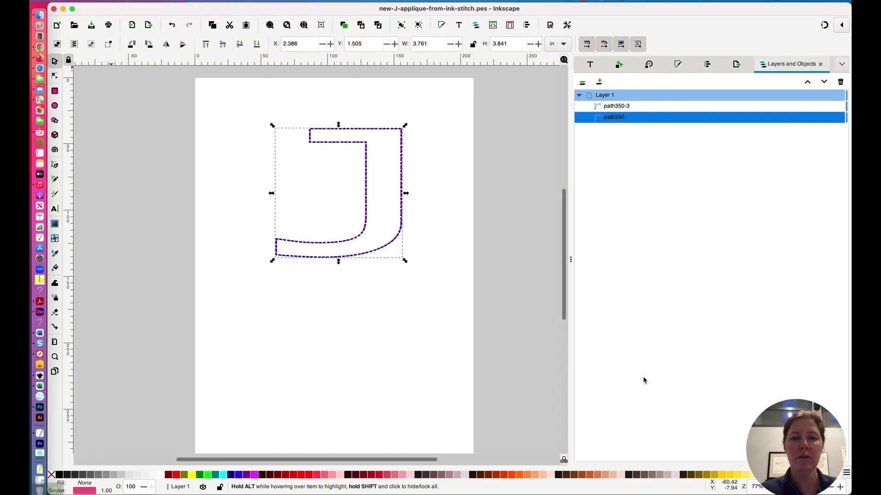
- Load new-J-applique-from-ink-stitch.pes from Downloads into Embrilliance
click(42, 281)
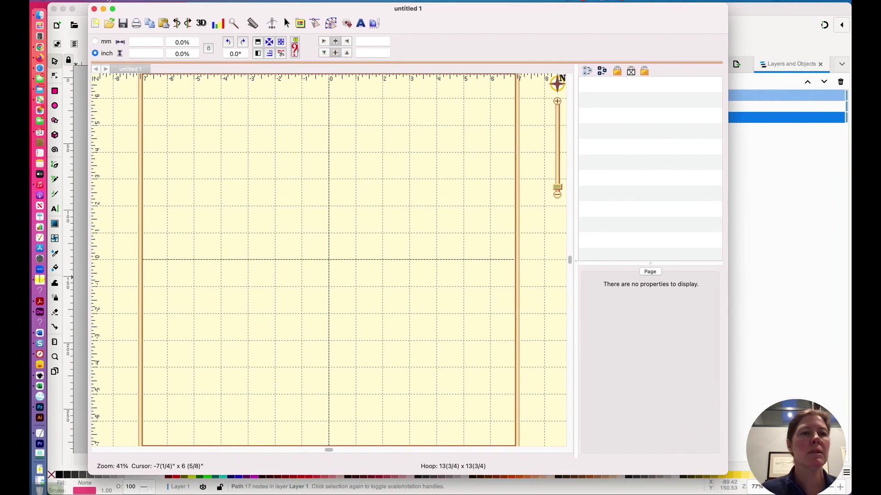
click(110, 3)
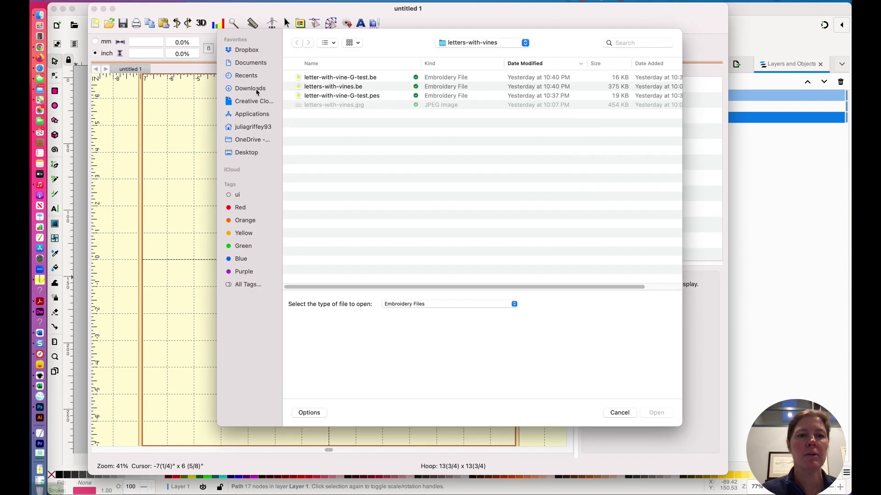
click(251, 88)
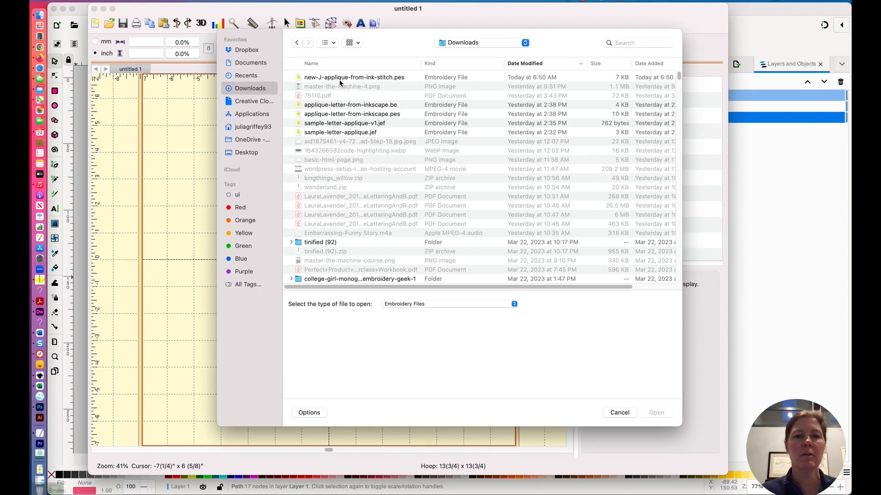
double_click(338, 78)
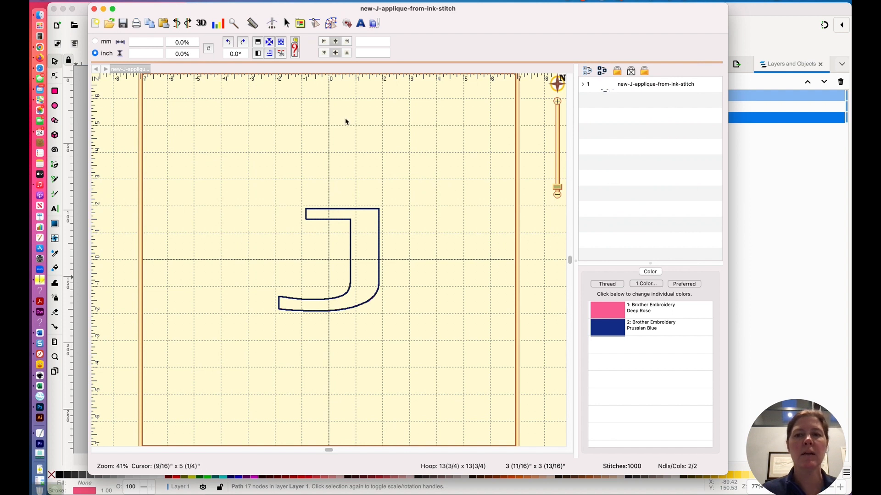
- Expand the thread list, select the Deep Rose block and launch the stitch simulator
click(582, 85)
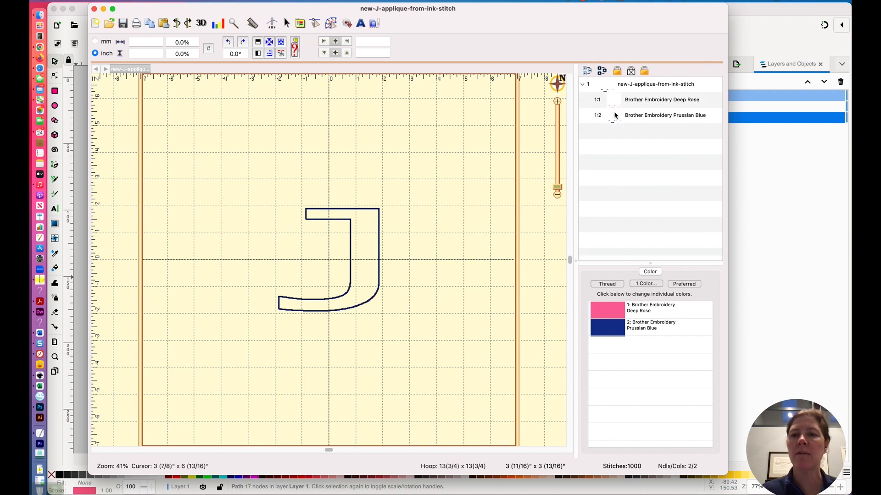
click(624, 107)
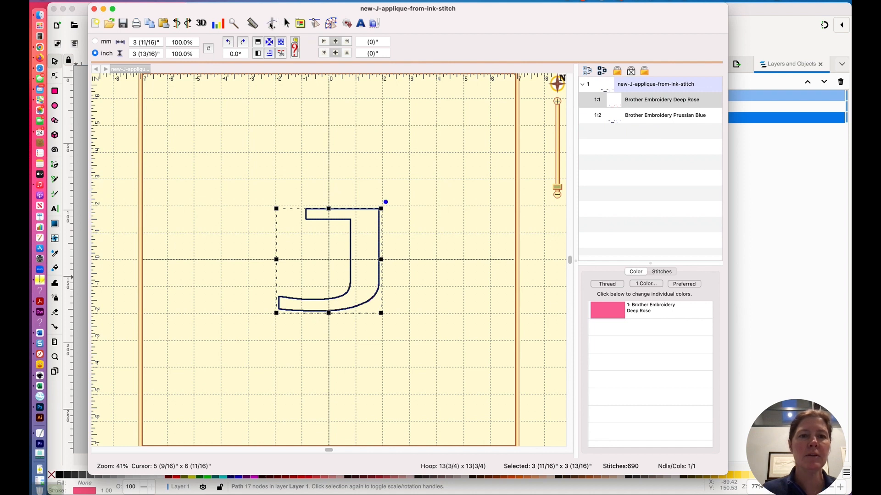
click(272, 22)
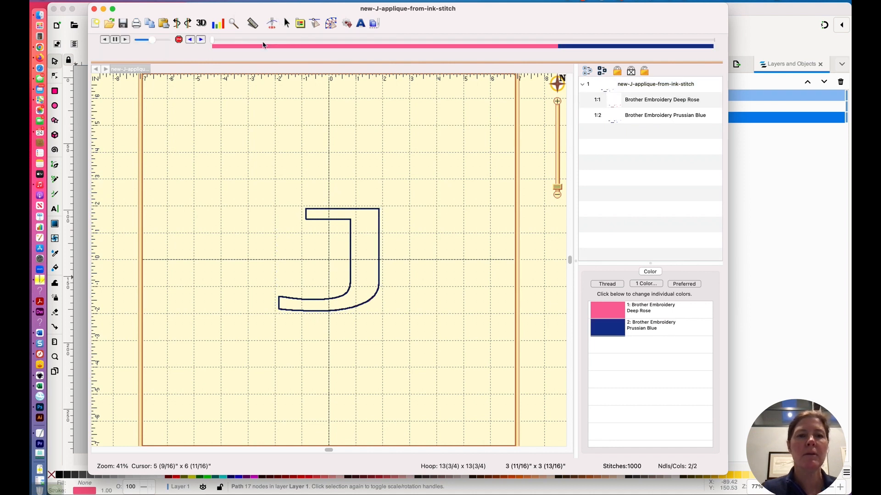
- Play the J stitch-out from Deep Rose into Prussian Blue, then return to Inkscape
click(126, 38)
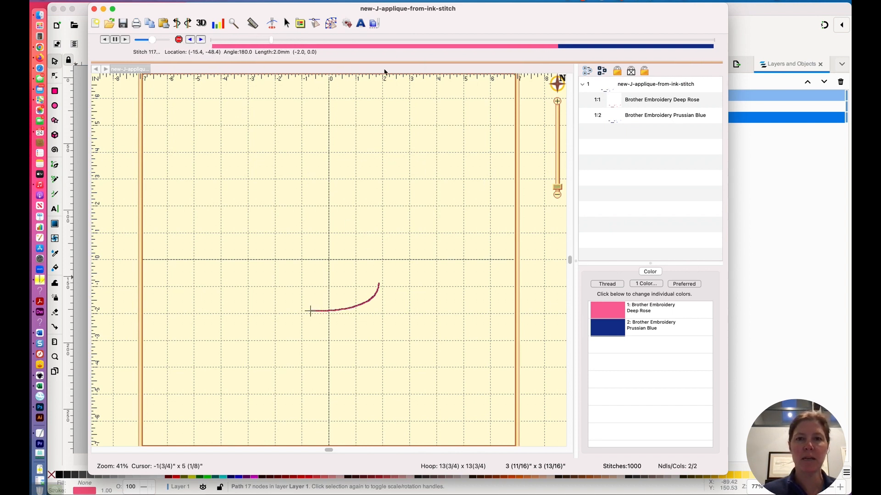
mouse_move(274, 40)
mouse_down()
mouse_move(536, 35)
mouse_move(595, 53)
mouse_move(571, 45)
mouse_up()
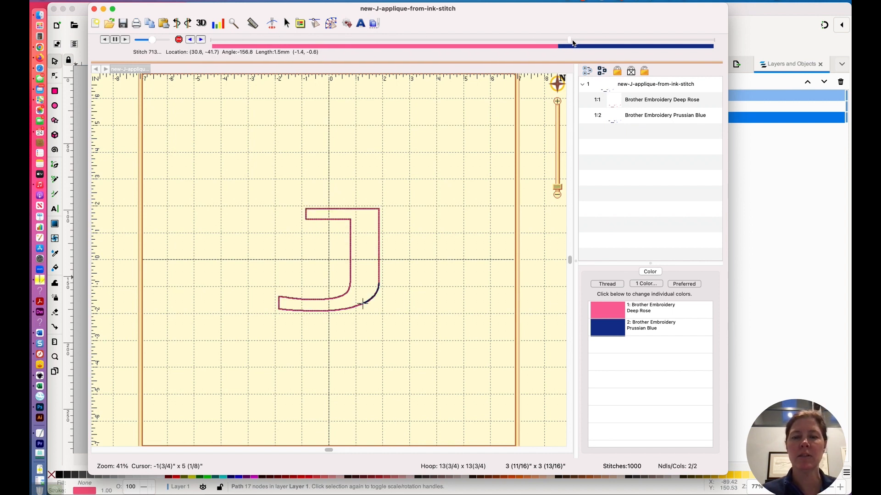
click(124, 40)
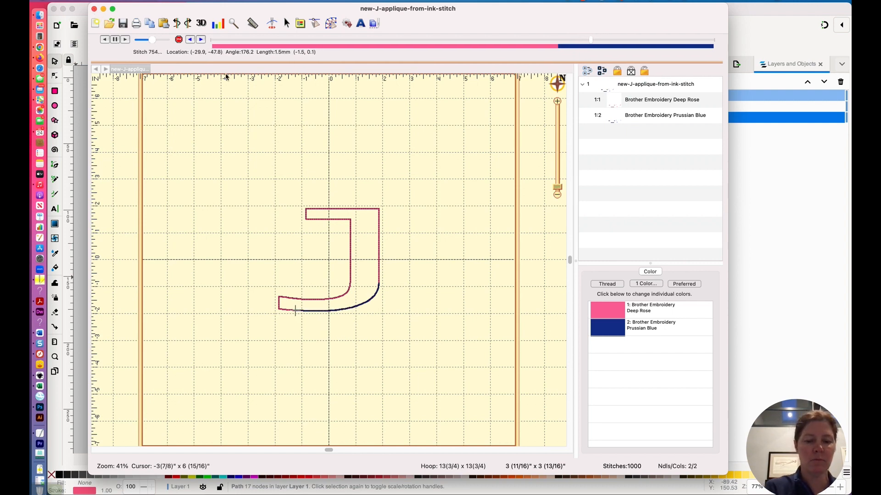
key(q)
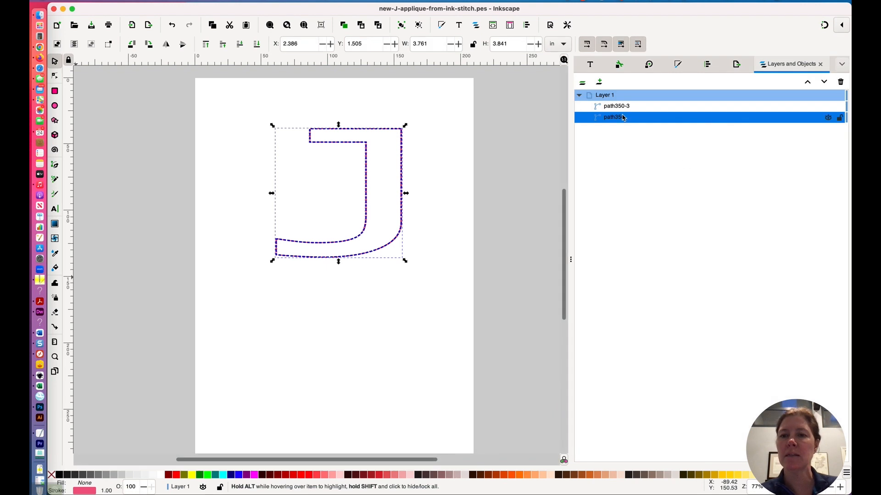
- Move path350-3 below path350 so the two J paths swap stitching order
click(611, 112)
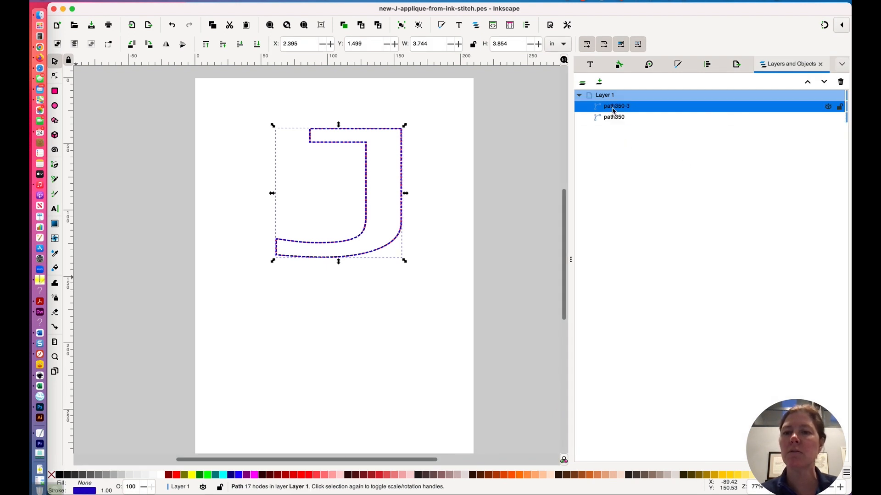
drag(613, 110, 622, 126)
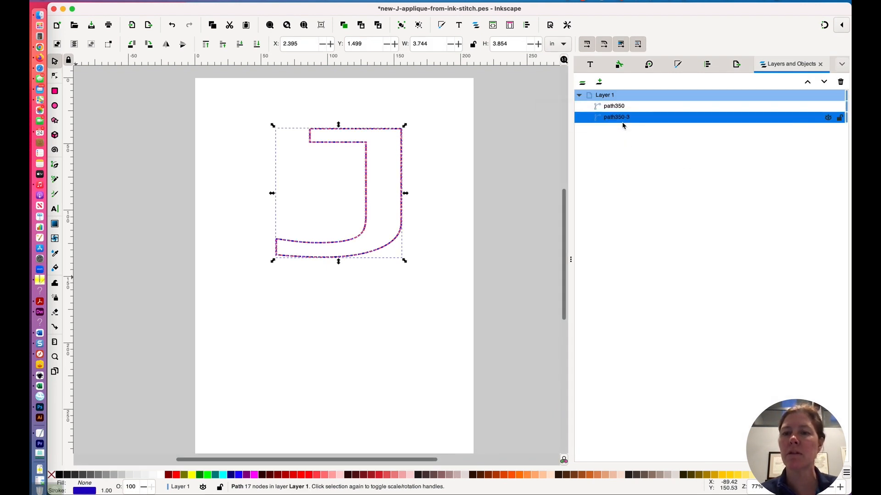
- Save over new-J-applique-from-ink-stitch.pes, confirming Replace, and switch to Embrilliance
click(95, 4)
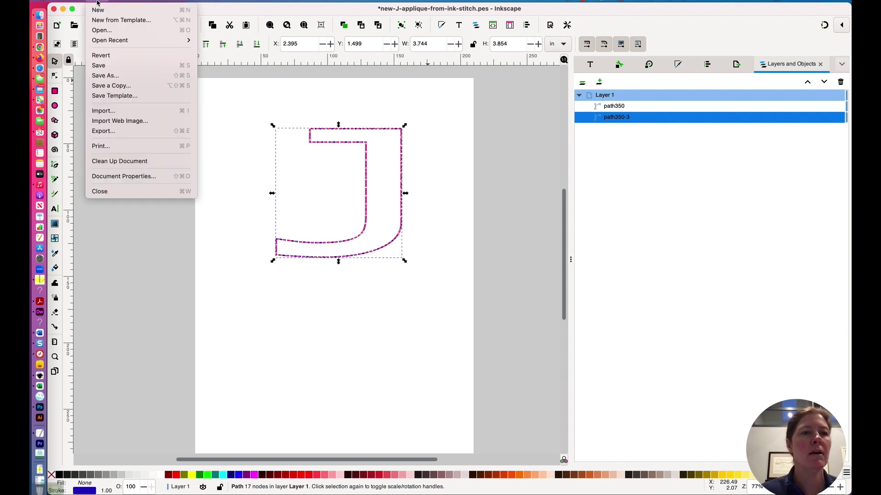
click(113, 82)
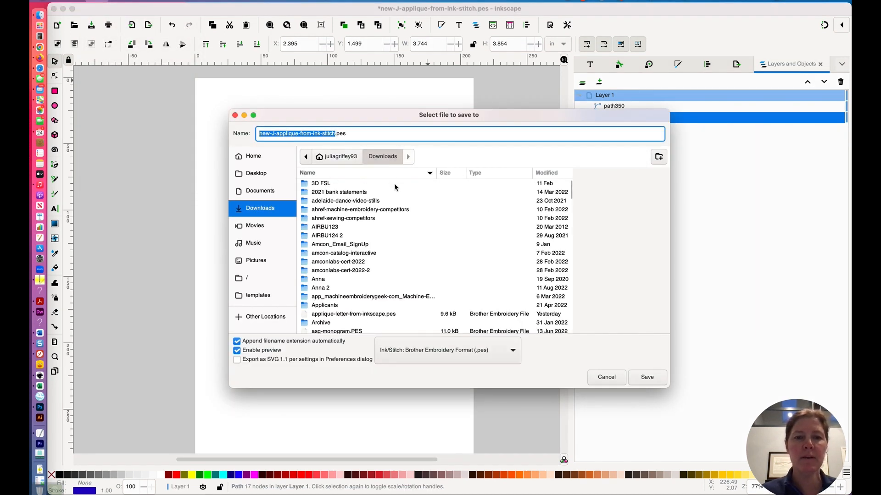
click(637, 379)
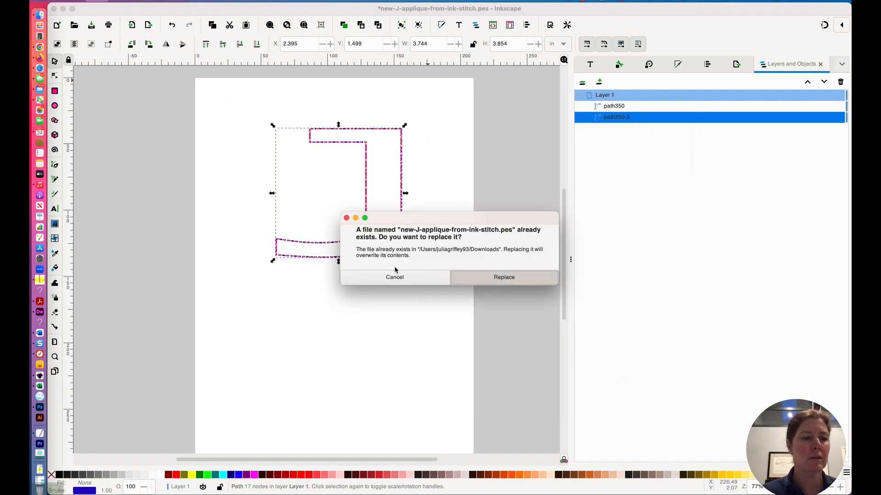
key(Return)
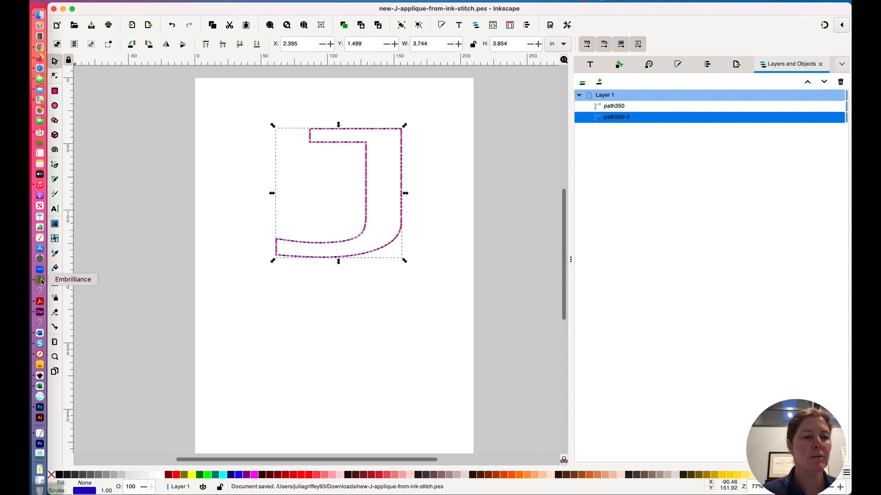
click(41, 281)
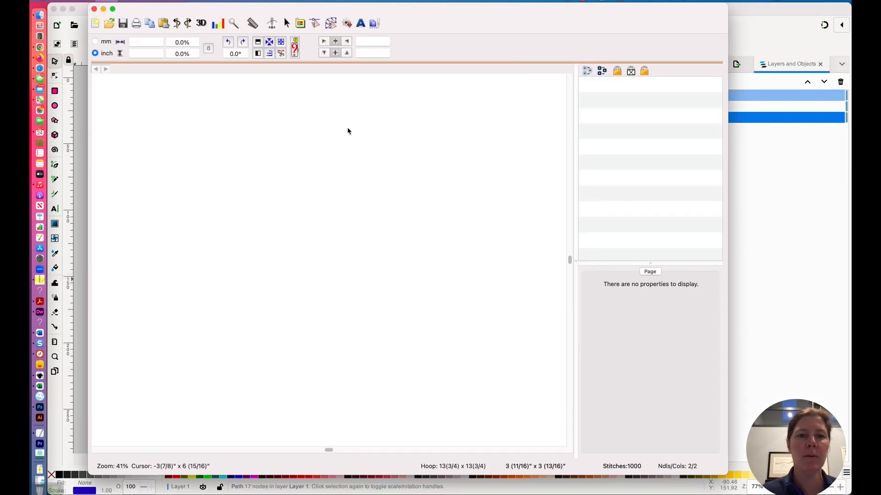
- Reopen the updated J design, now listing Prussian Blue before Deep Rose
key(super+o)
double_click(334, 79)
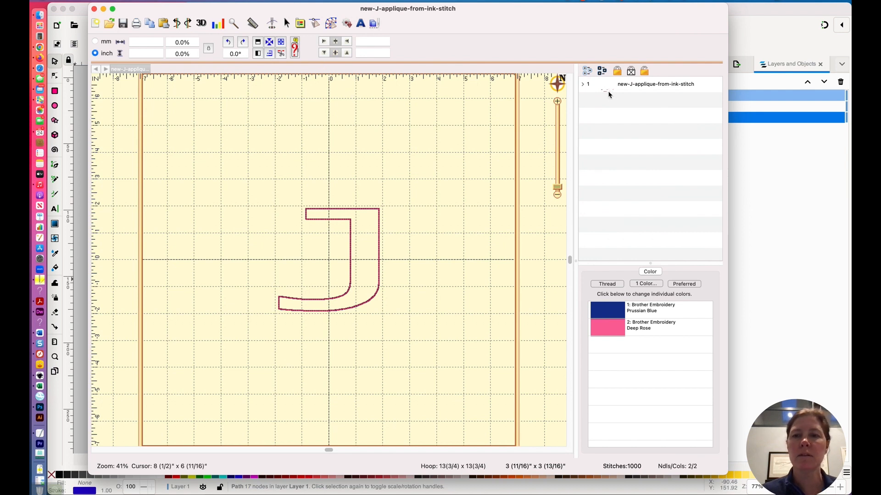
click(584, 85)
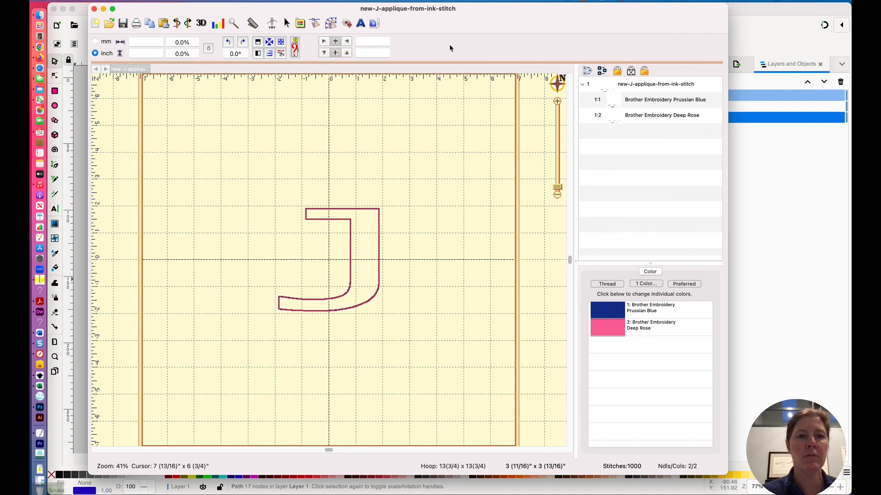
- Run the stitch simulator through the reordered J and end playback on the full design
click(330, 22)
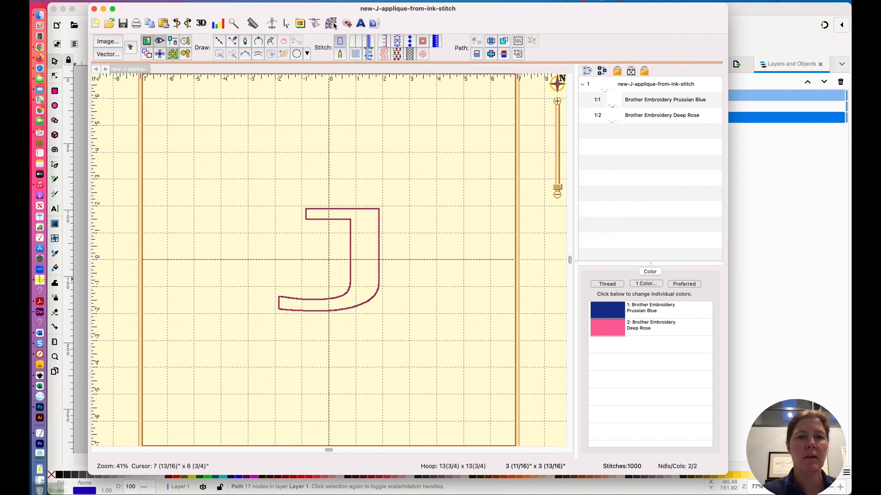
click(272, 24)
click(272, 24)
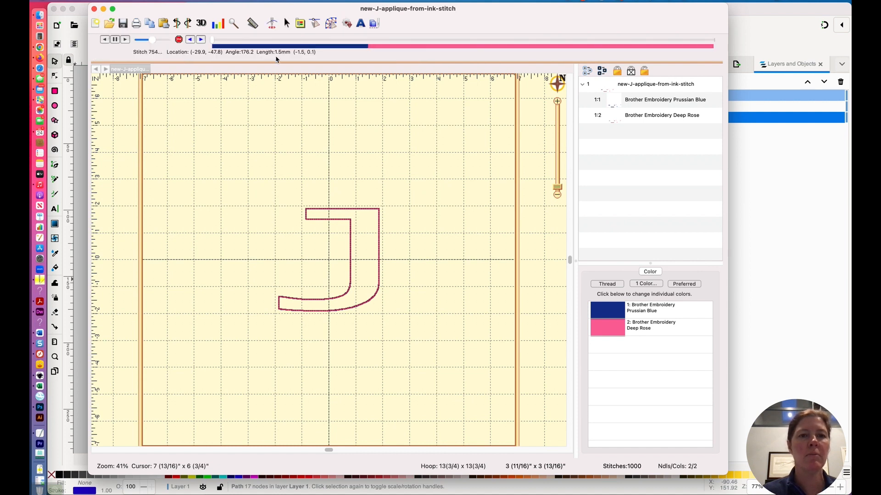
click(126, 40)
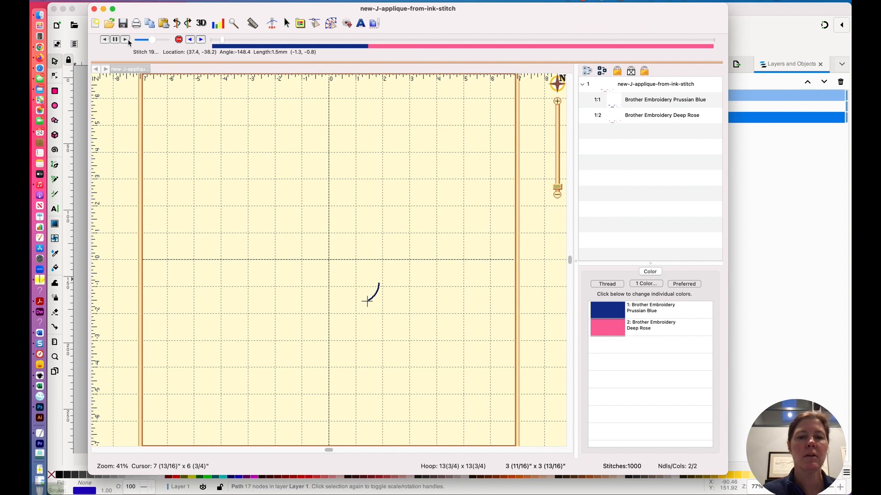
click(377, 43)
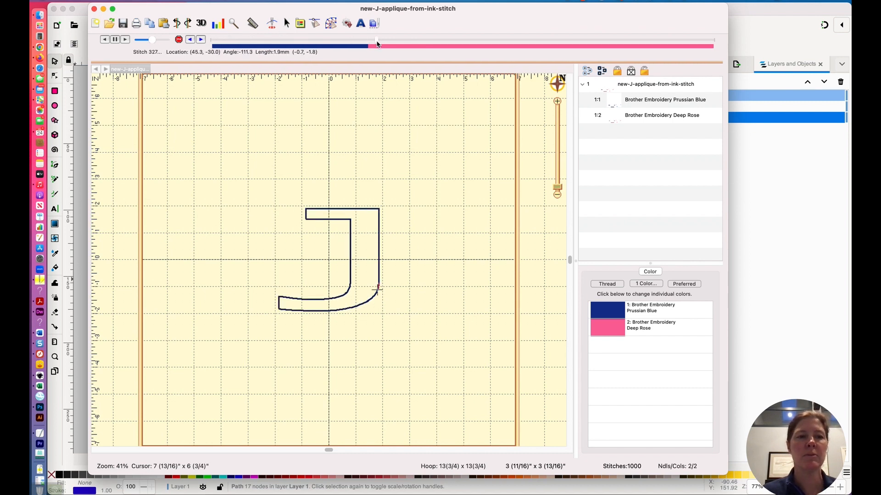
click(115, 40)
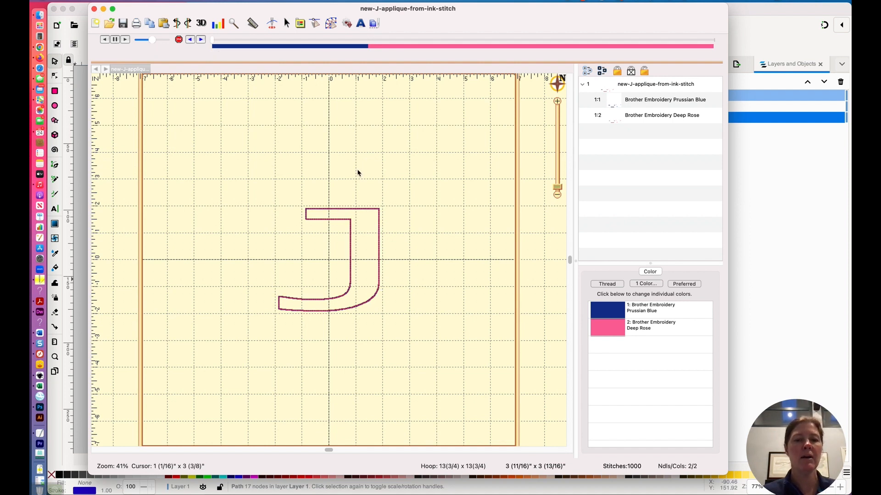